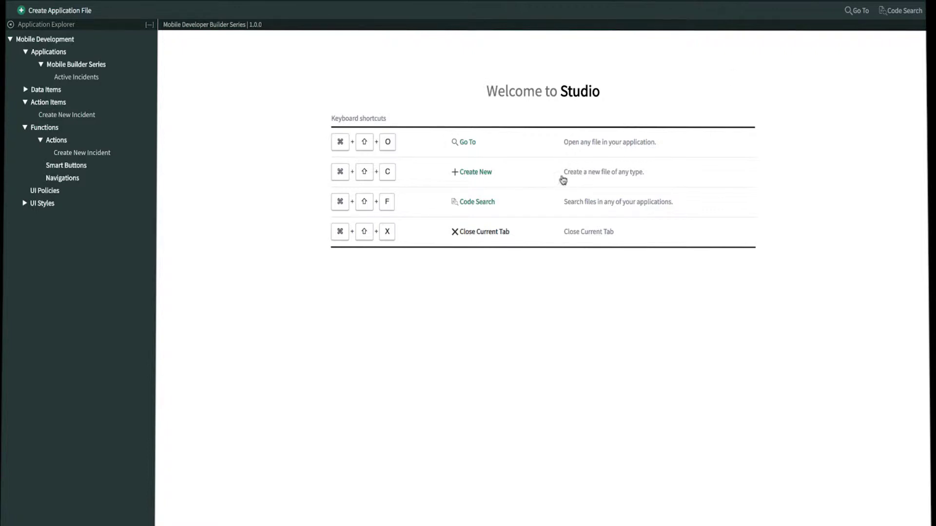
Step: Create an Update action item named 'Edit Incident' on the Incident table, conditioned on the current record
left_click(149, 102)
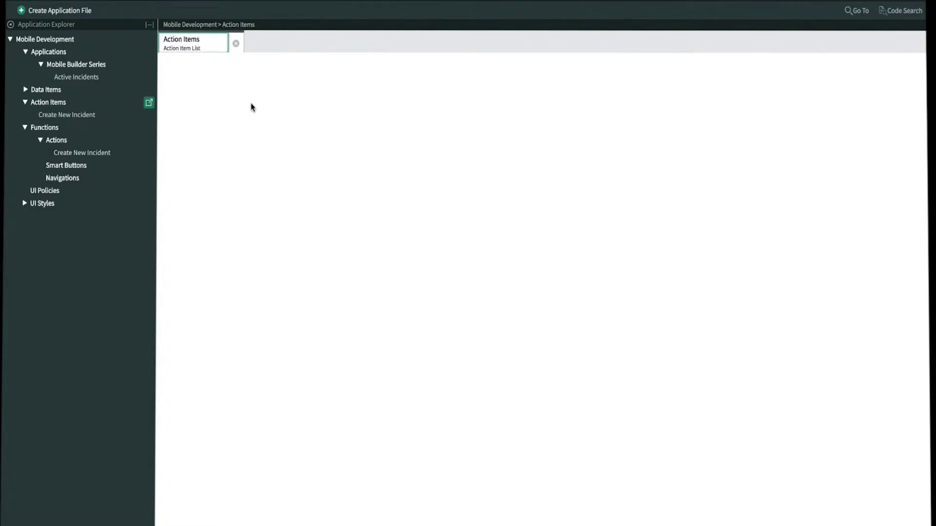
left_click(893, 118)
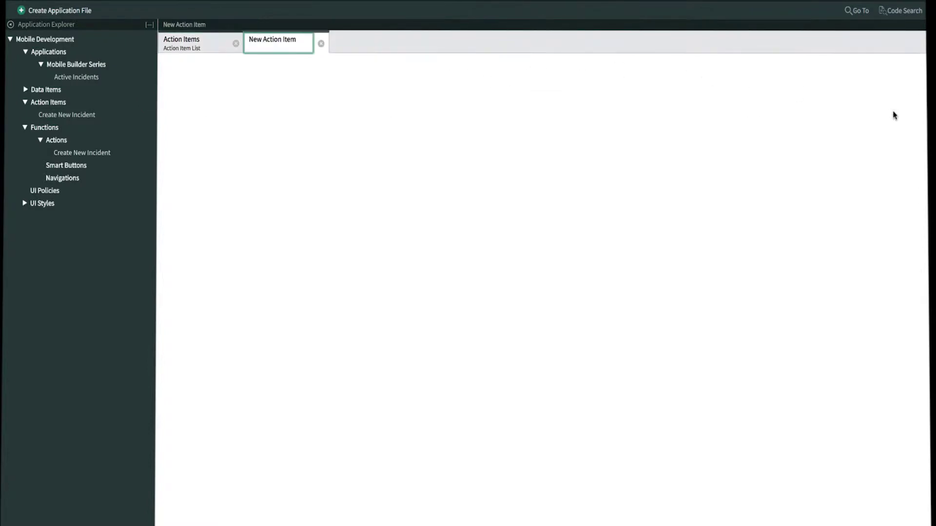
type("Edit Incident")
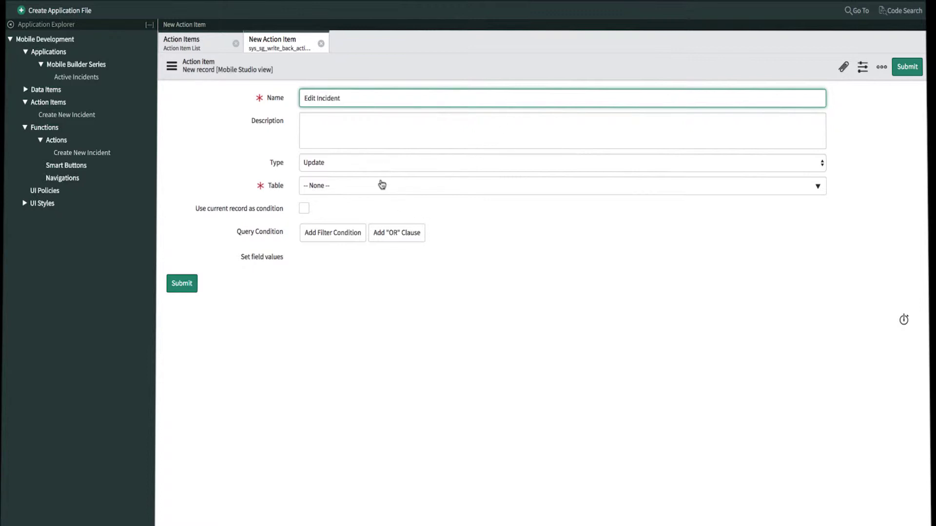
left_click(365, 193)
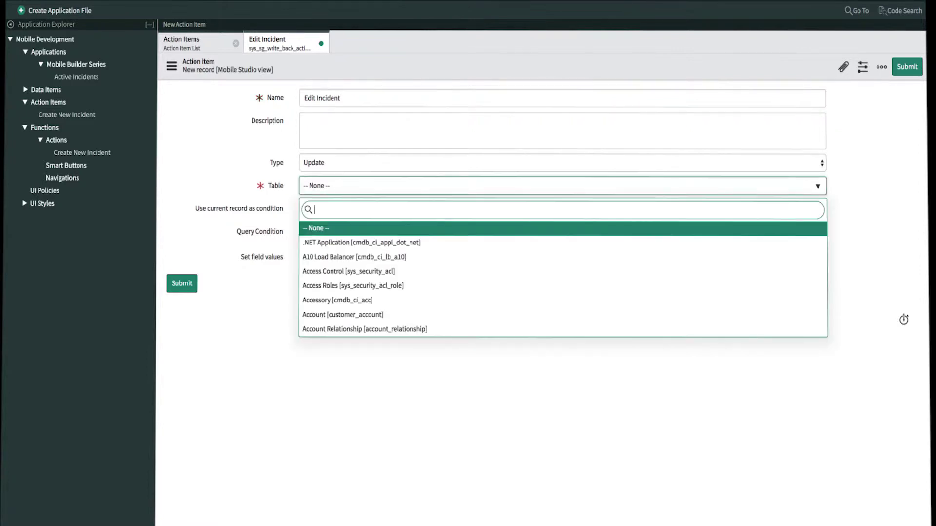
type("incident")
left_click(344, 228)
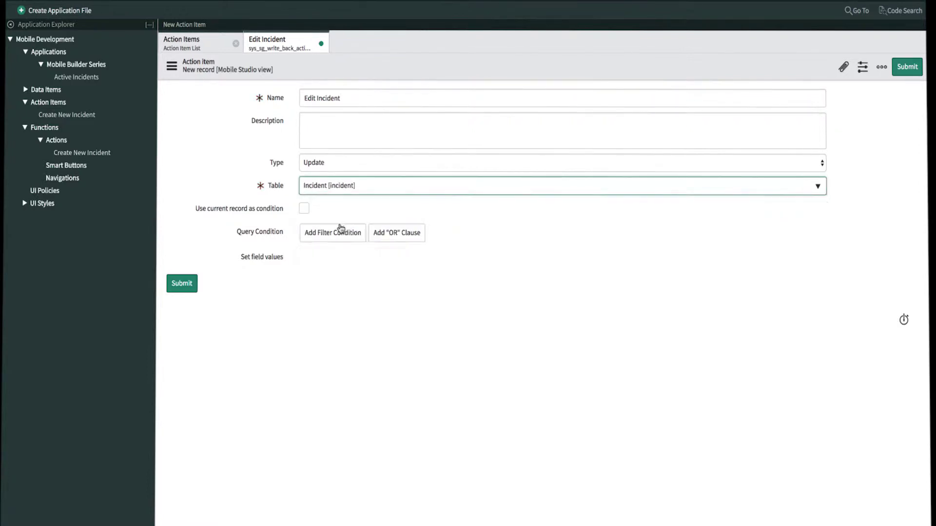
left_click(304, 210)
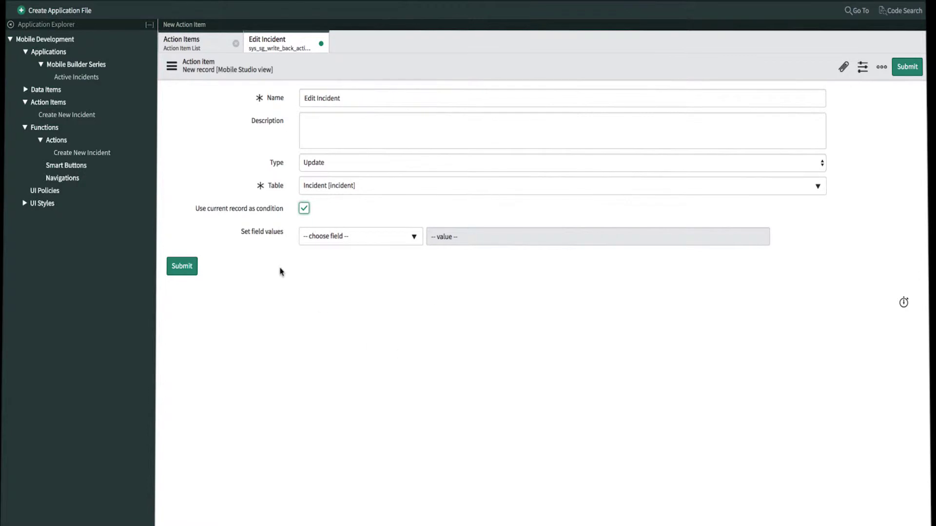
left_click(188, 271)
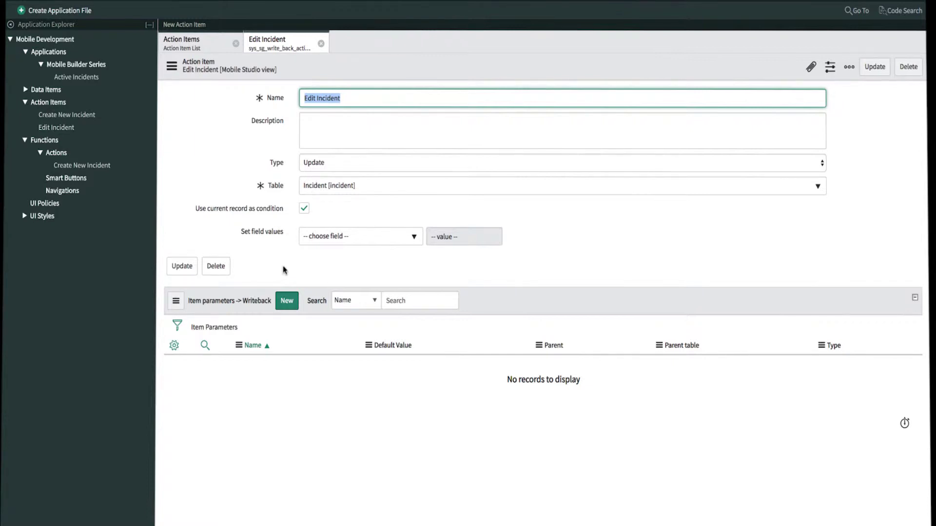
Step: Add 'Short Description' and 'Urgency' as String item parameters on the Edit Incident action item
left_click(286, 301)
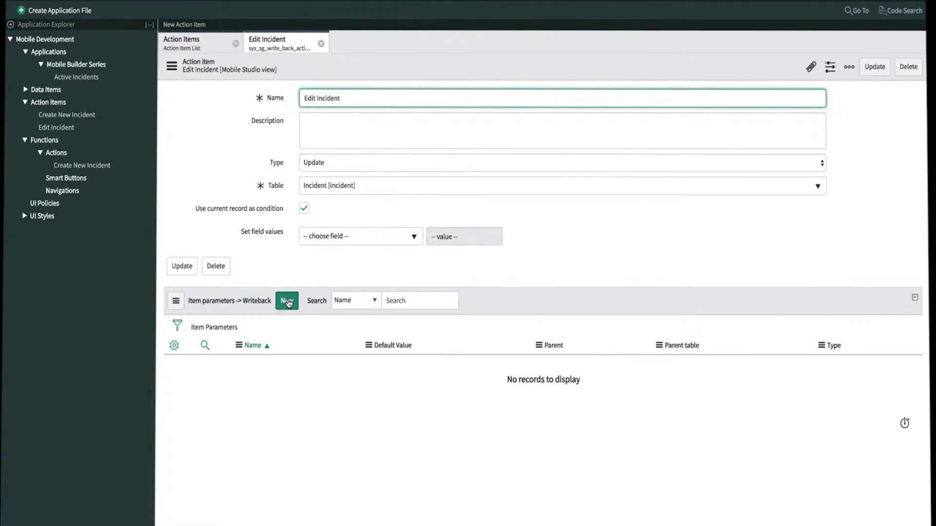
type("Short Description")
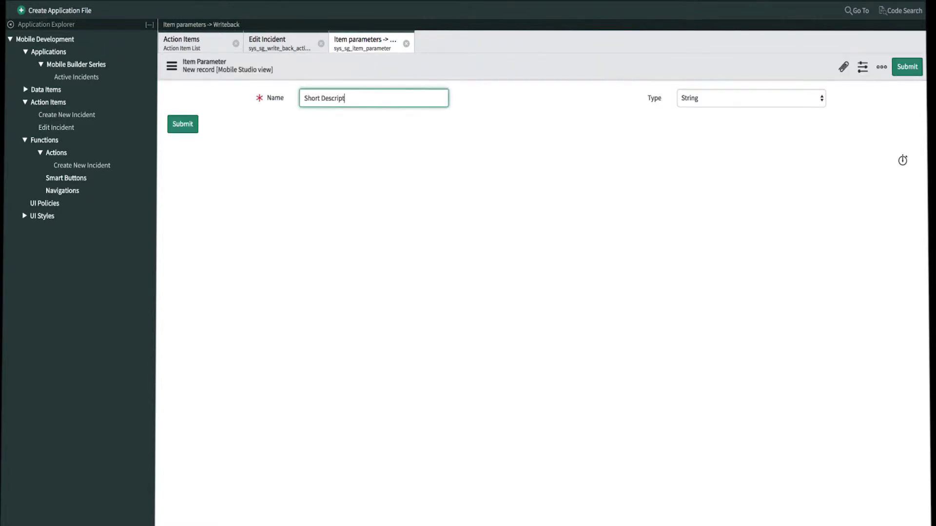
left_click(196, 129)
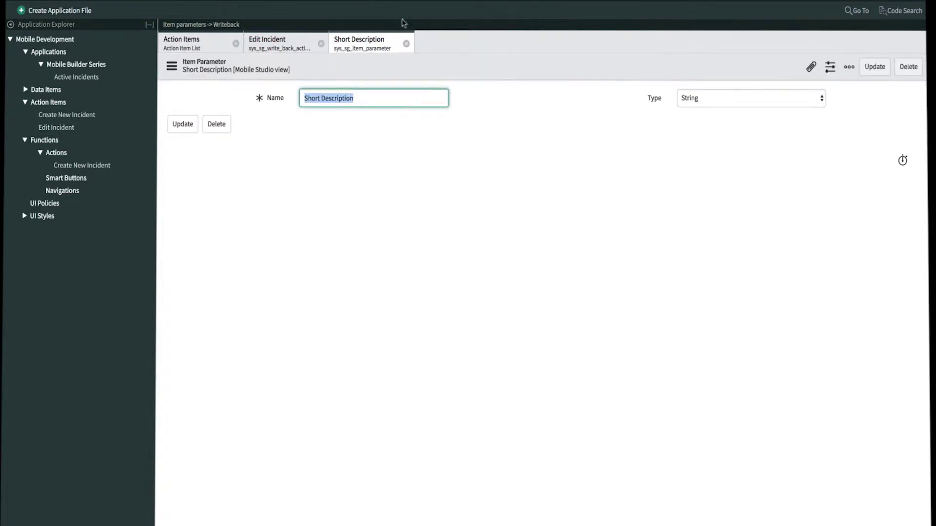
left_click(406, 43)
left_click(287, 300)
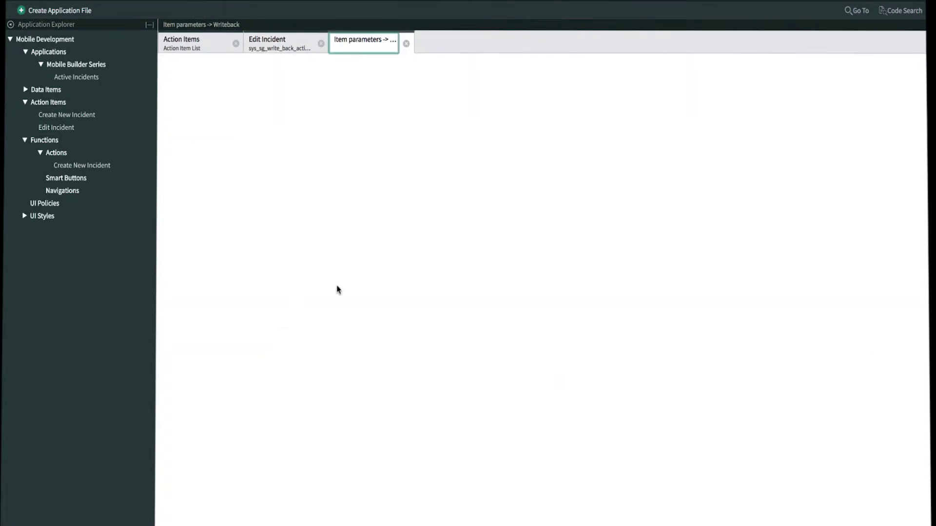
type("Urgency")
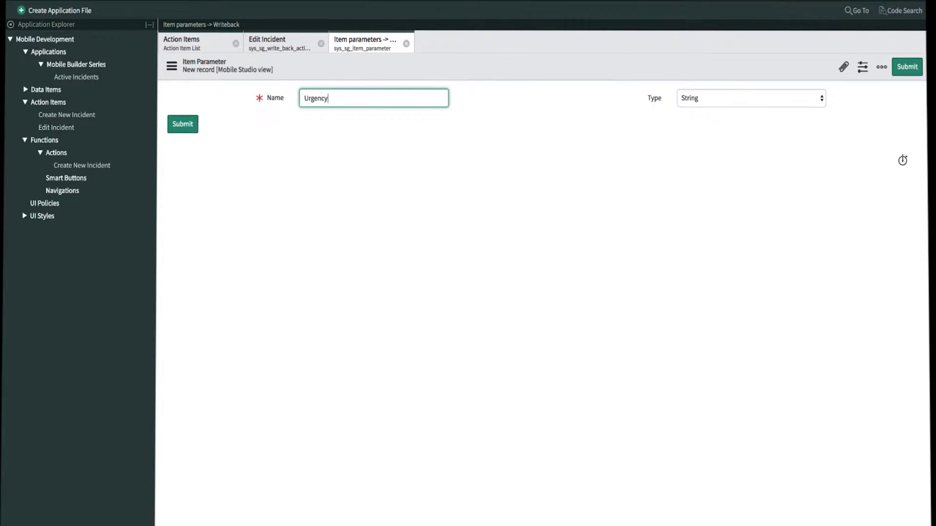
left_click(183, 124)
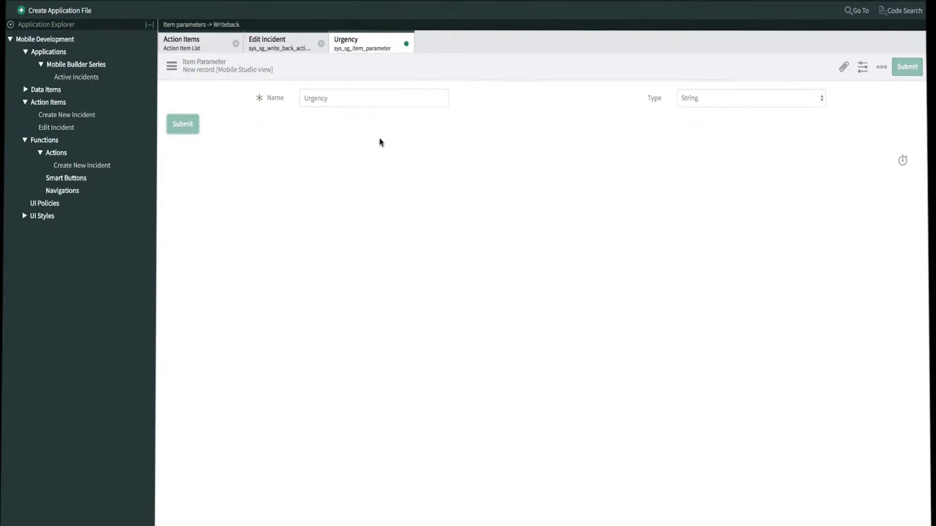
left_click(406, 44)
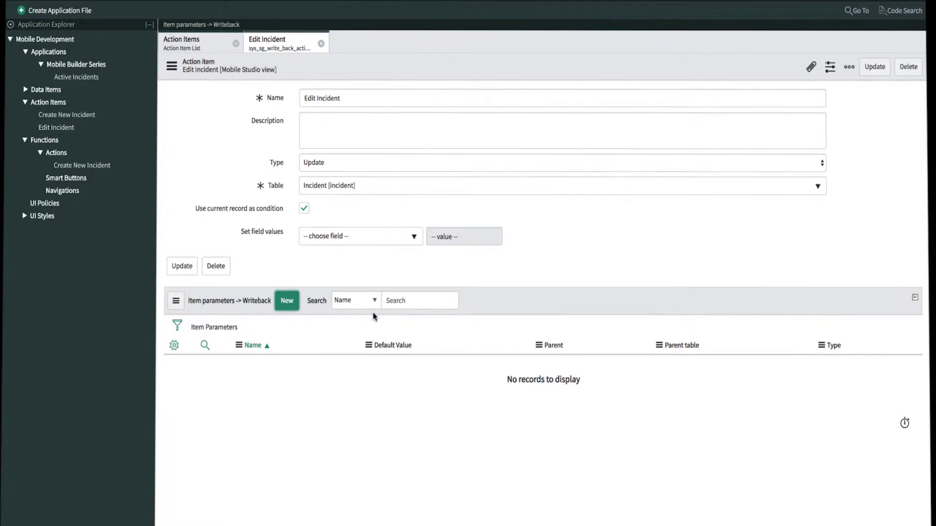
Step: Add Short description and Urgency rows under Set field values
left_click(214, 328)
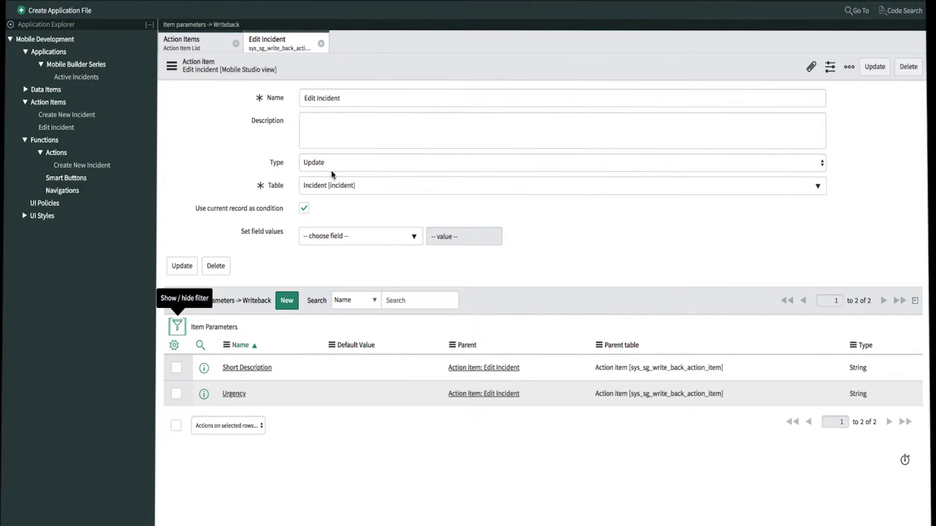
left_click(331, 237)
type("short")
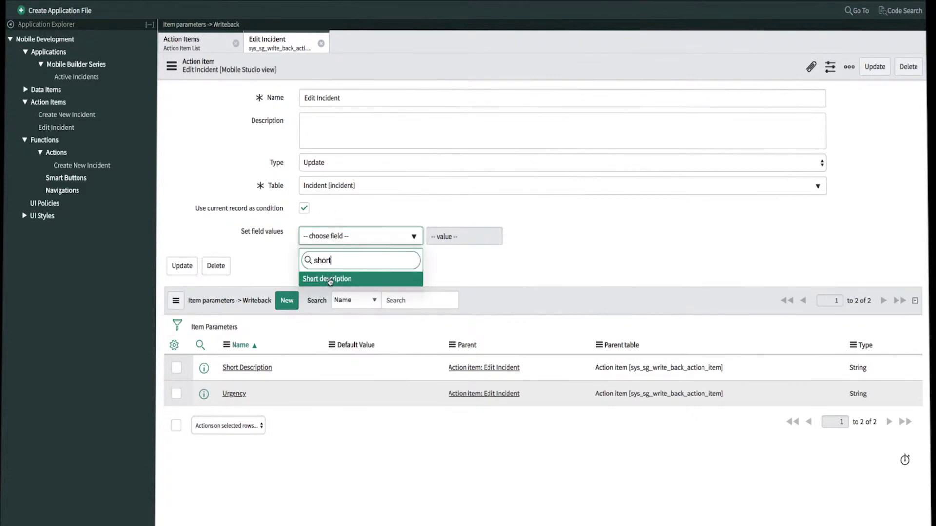
left_click(331, 279)
left_click(344, 263)
type("urgency")
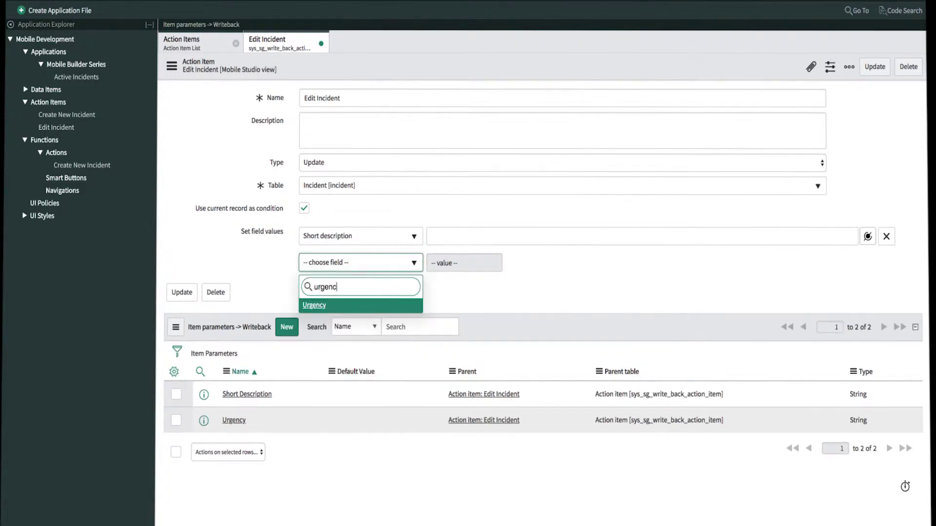
left_click(327, 307)
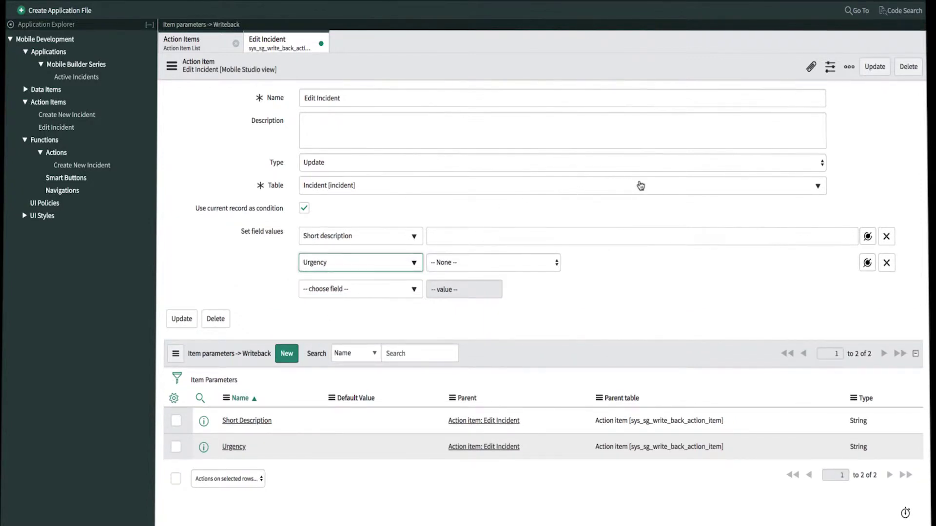
Step: Fill each row with its matching Short Description or Urgency parameter and update the action item
left_click(869, 237)
type("short")
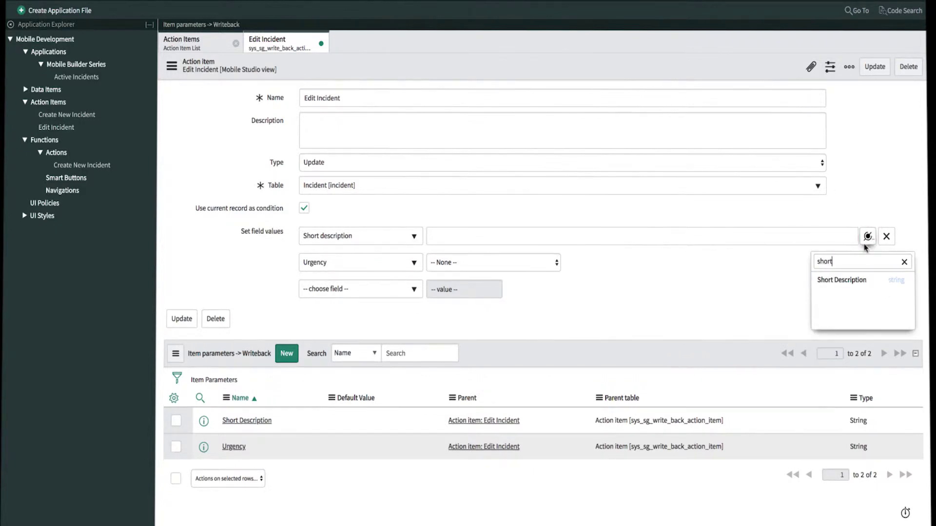
left_click(844, 274)
left_click(867, 264)
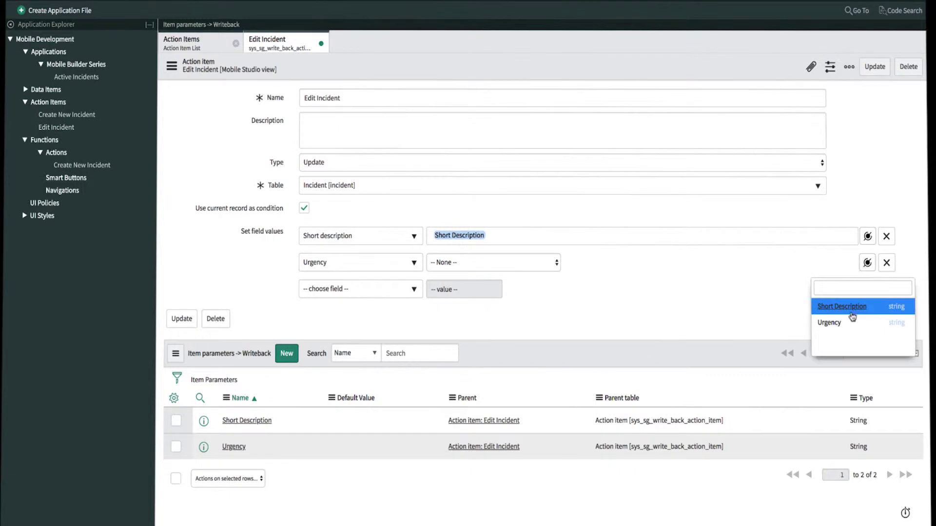
left_click(843, 319)
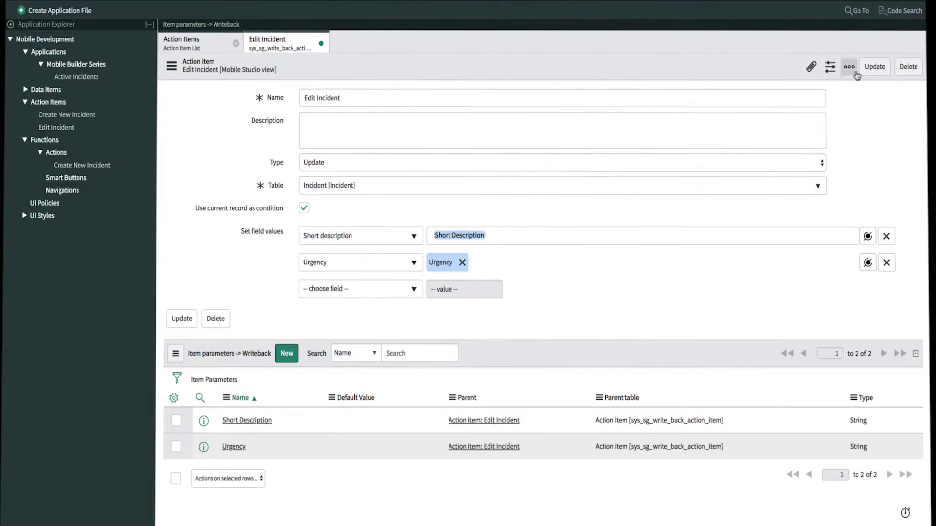
left_click(874, 66)
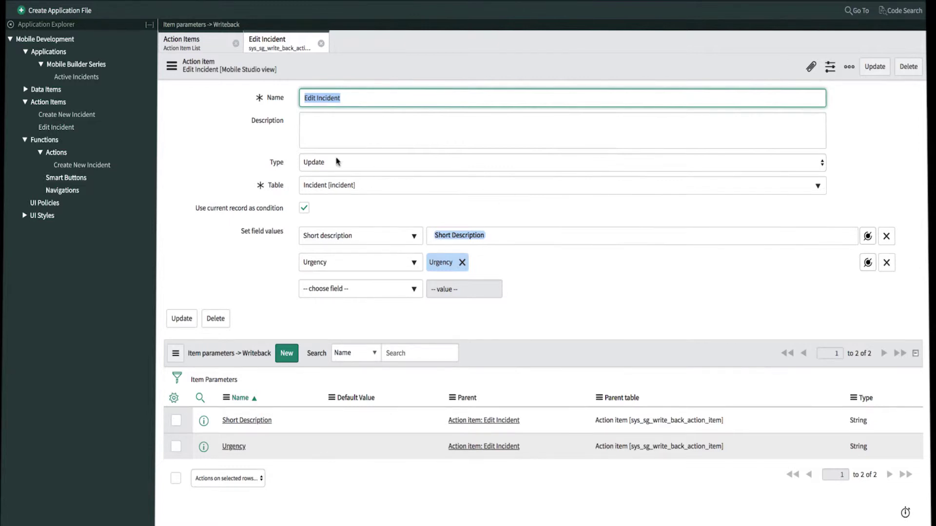
Step: Create an 'Edit Incident' action function that runs the Edit Incident action item
left_click(149, 153)
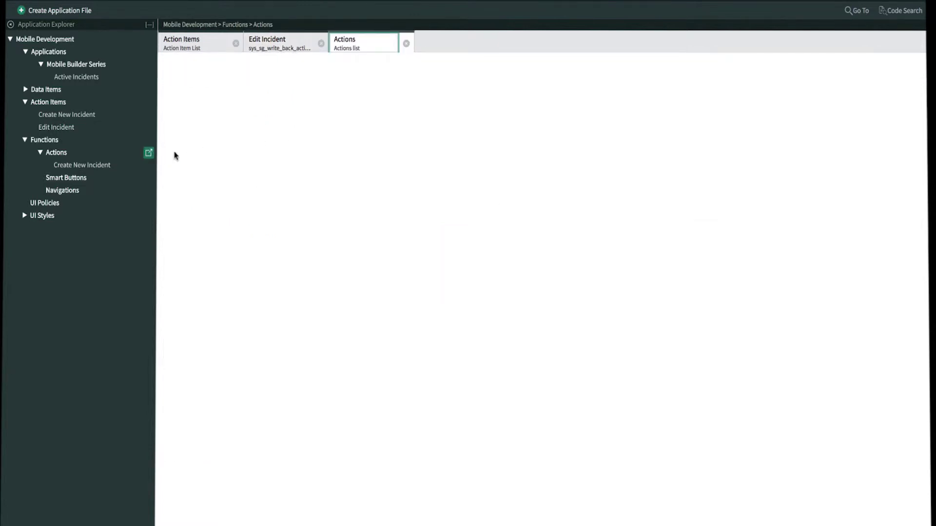
left_click(883, 117)
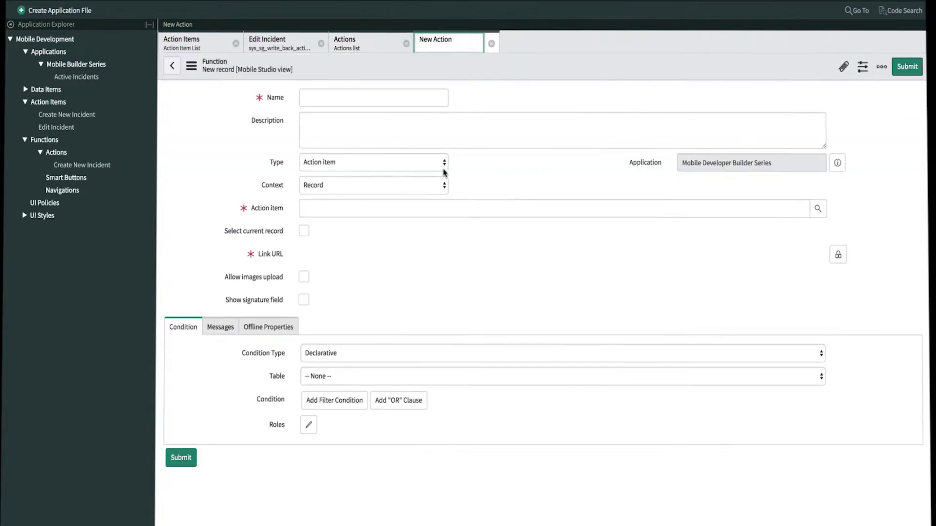
left_click(385, 98)
type("Edit Incident")
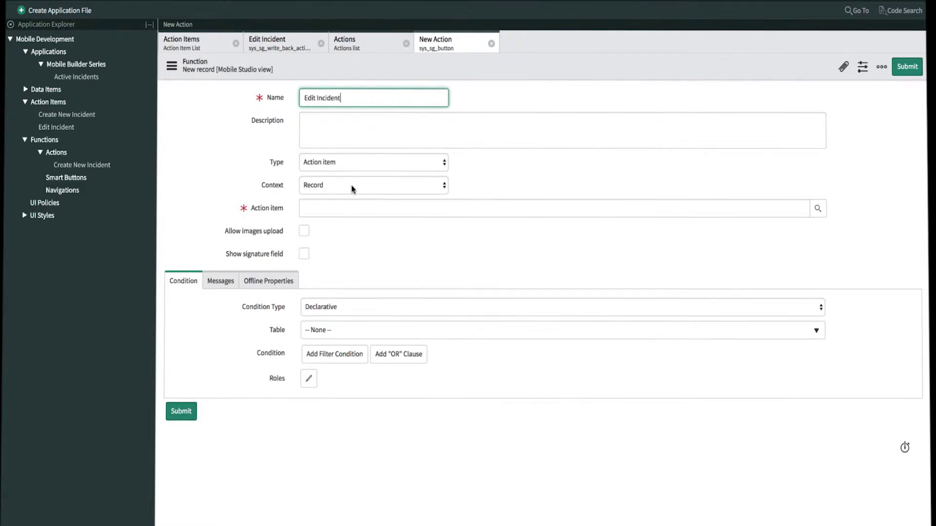
left_click(343, 209)
type("edit")
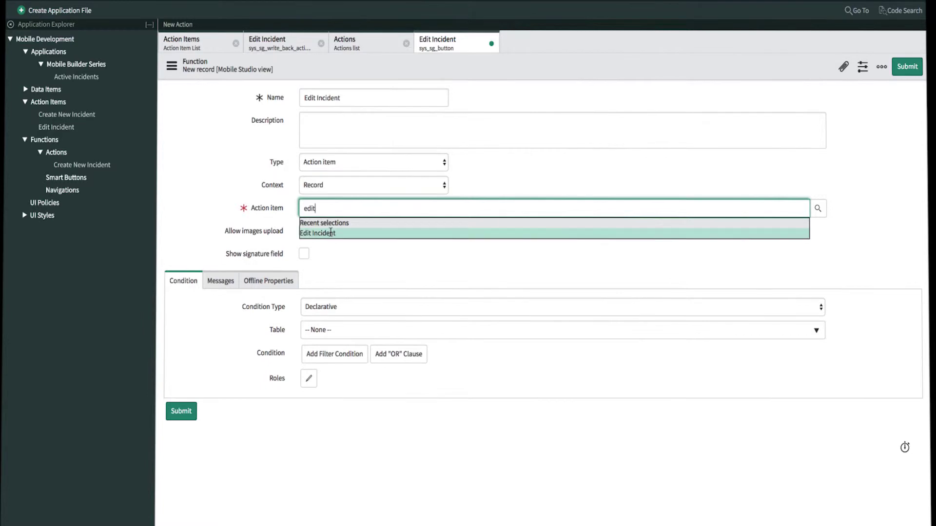
left_click(331, 233)
left_click(194, 415)
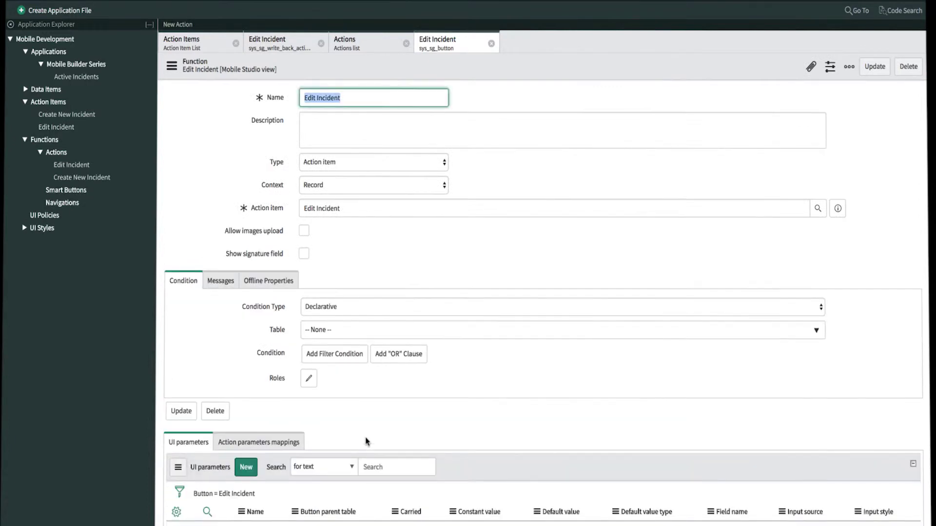
scroll(316, 417, "down", 2)
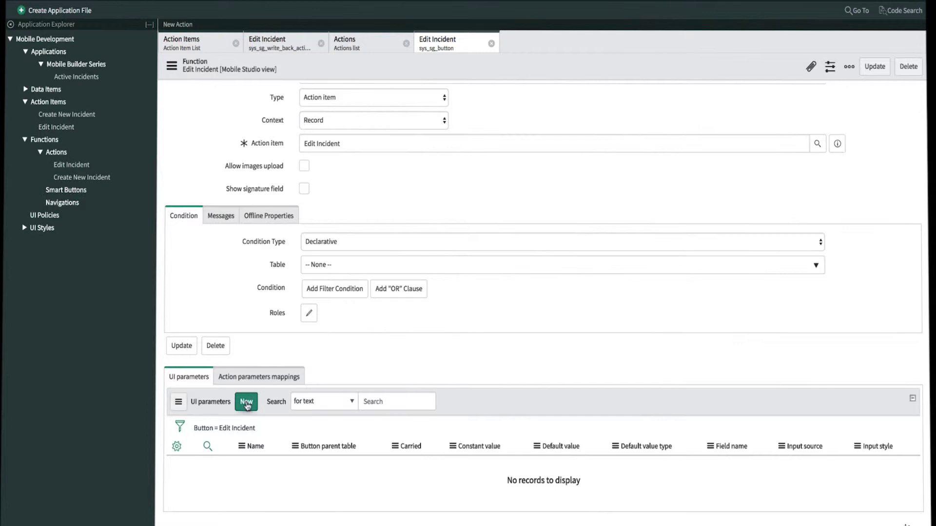
Step: Start a mandatory 'Short Description' UI parameter with Default value type Source field
left_click(246, 402)
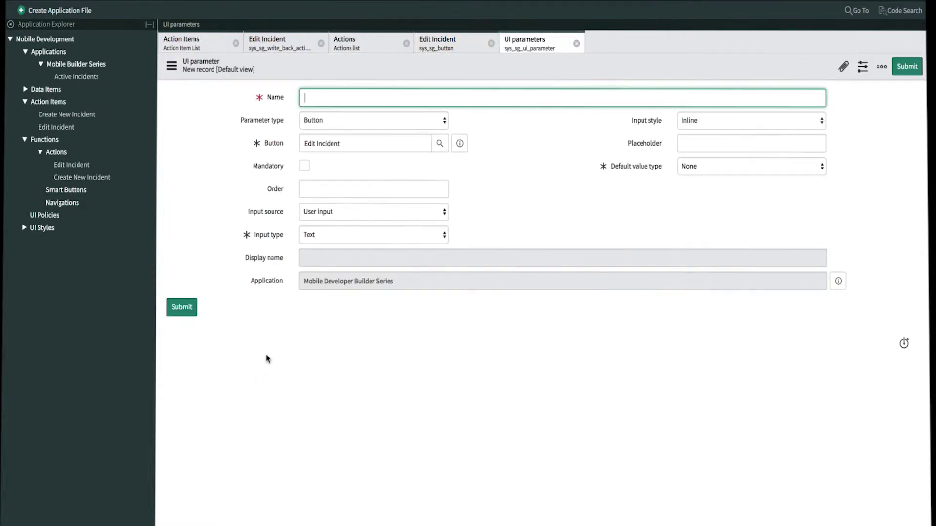
type("Short Description")
left_click(304, 166)
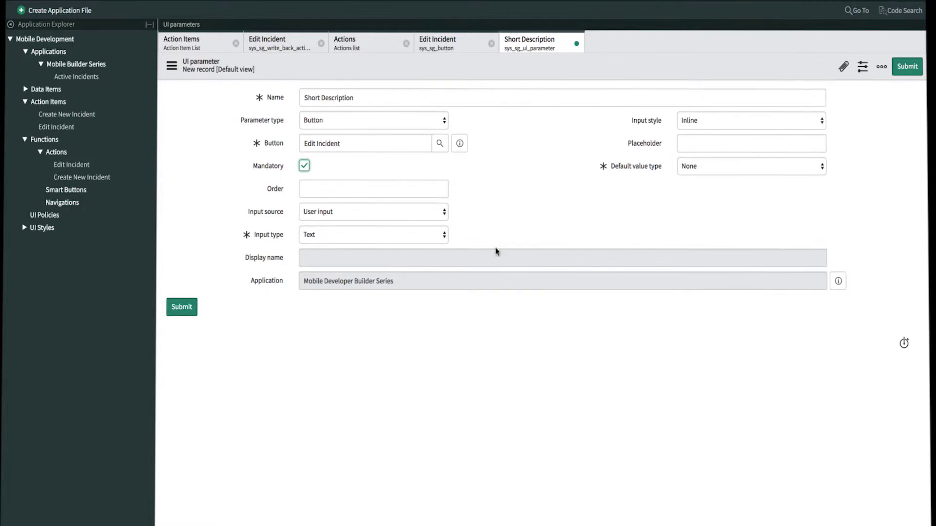
left_click(697, 169)
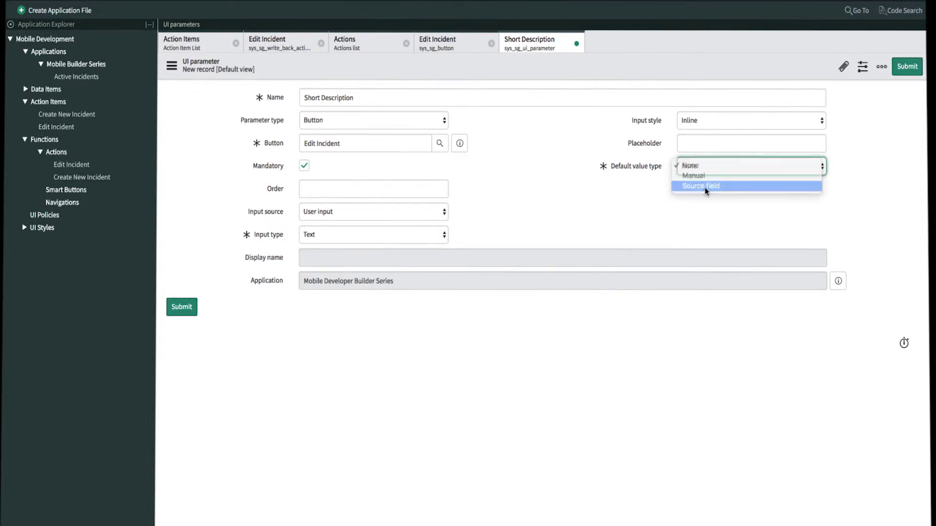
left_click(702, 186)
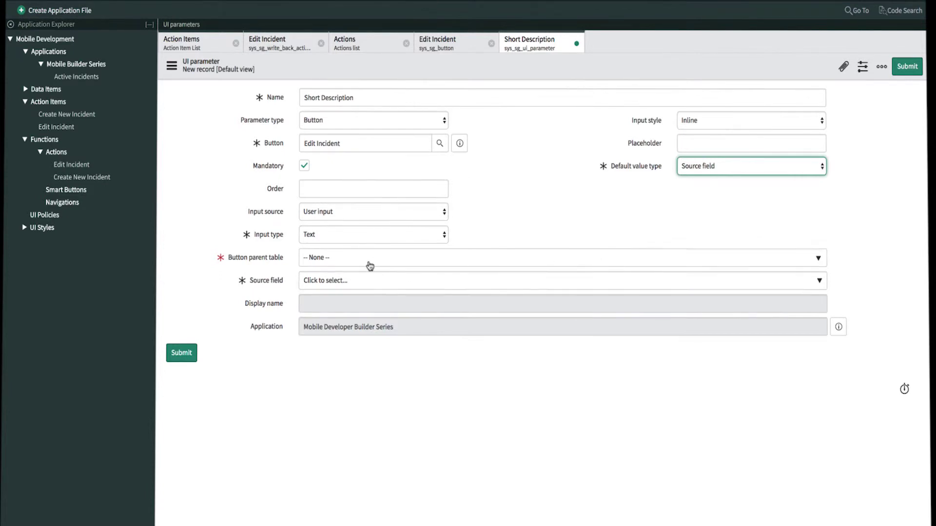
Step: Source its default from the Incident table's Short description field and save it
left_click(370, 265)
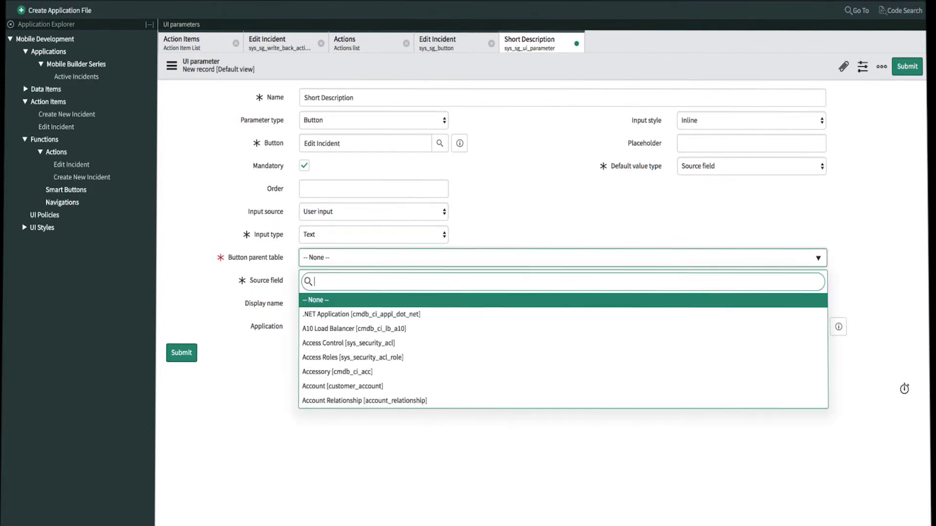
type("incident")
left_click(359, 301)
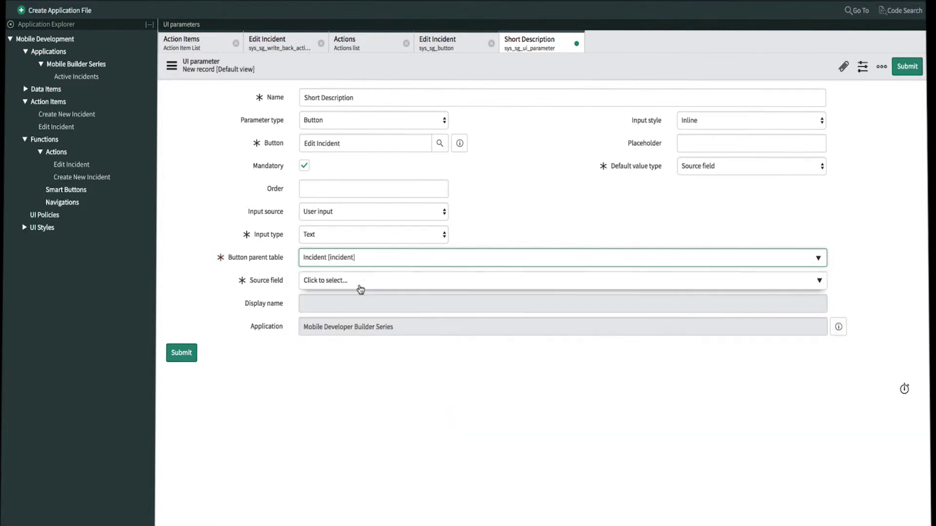
left_click(365, 286)
scroll(481, 223, "down", 3)
scroll(480, 222, "down", 10)
left_click(505, 134)
left_click(182, 353)
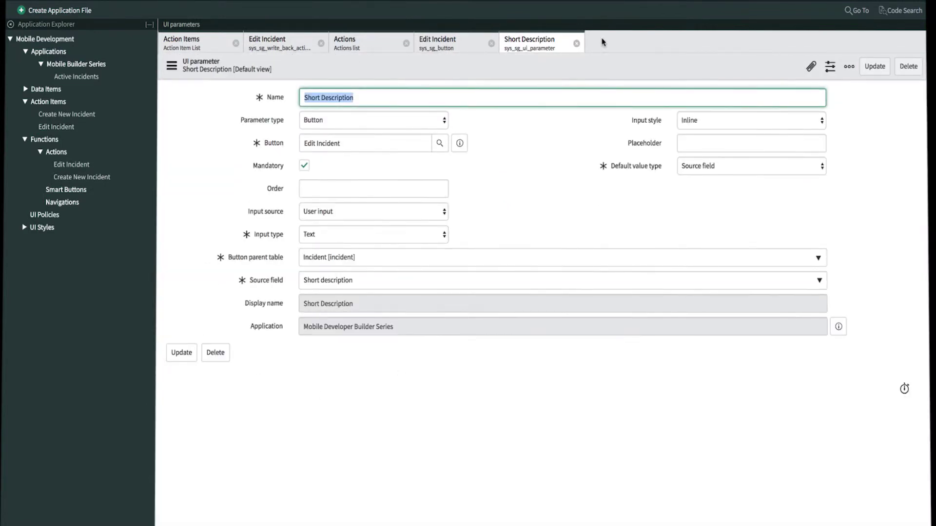
left_click(577, 44)
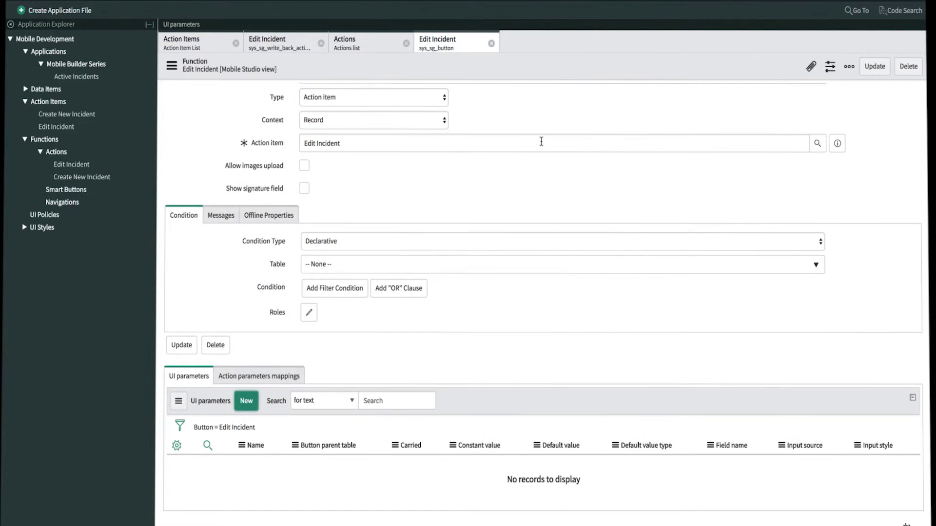
Step: Start a mandatory Urgency UI parameter whose input is a List of Incident Urgency values
left_click(247, 401)
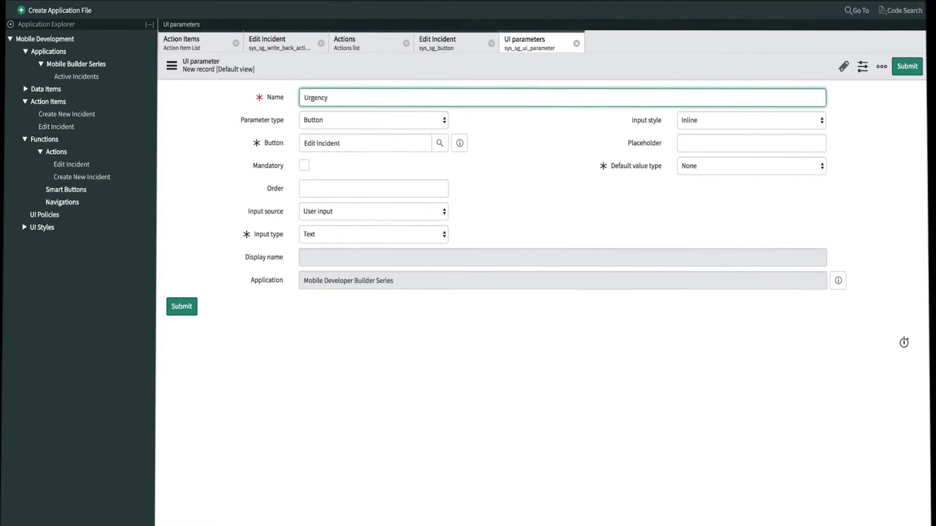
left_click(305, 166)
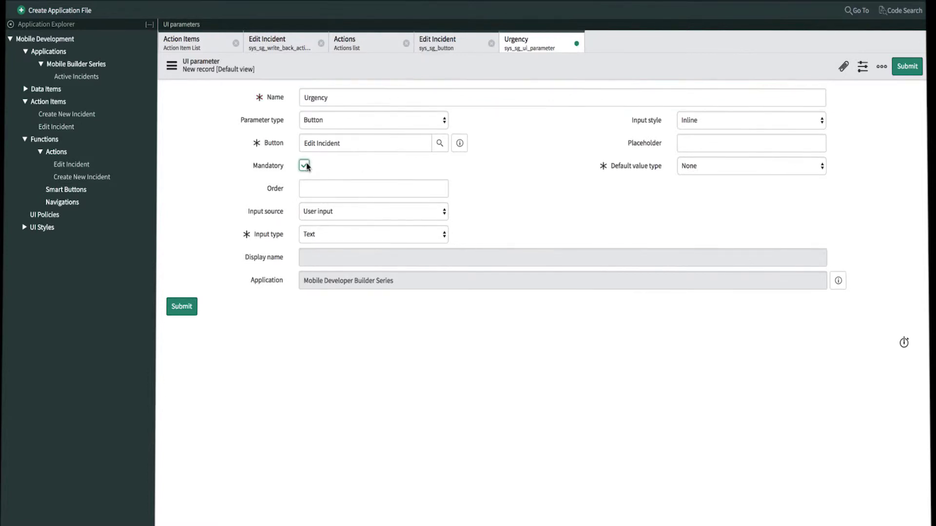
left_click(333, 234)
left_click(331, 249)
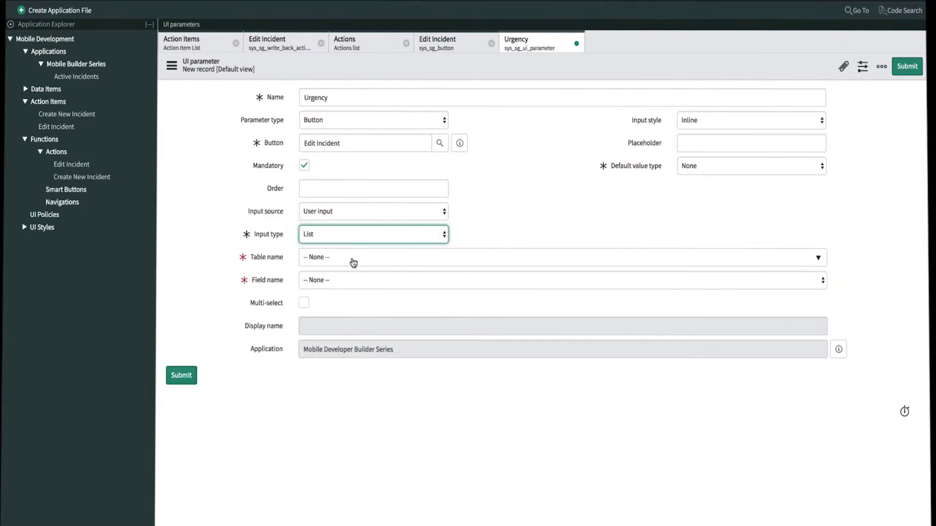
left_click(353, 259)
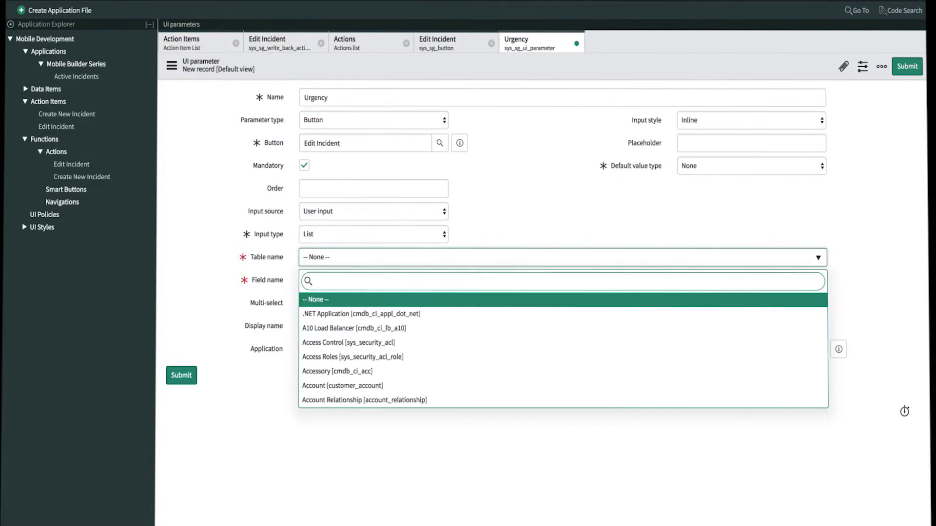
type("incident")
left_click(339, 301)
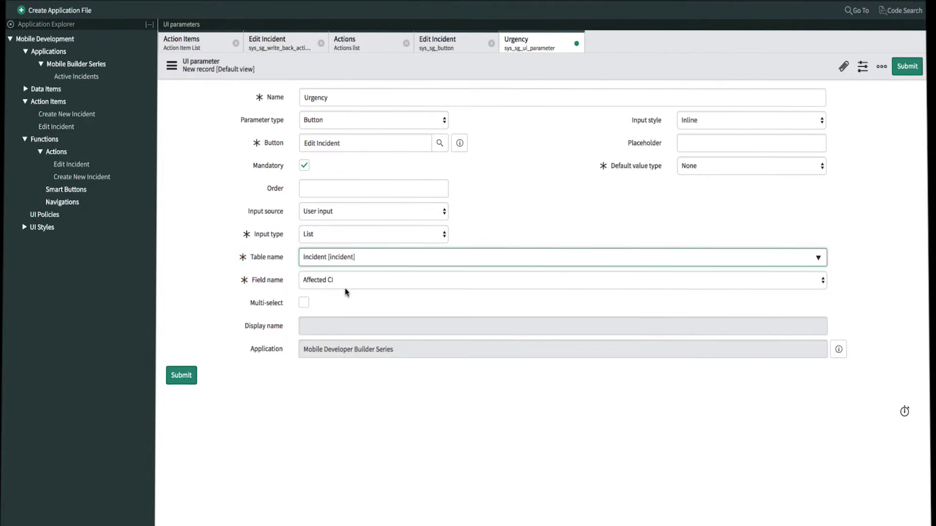
left_click(350, 285)
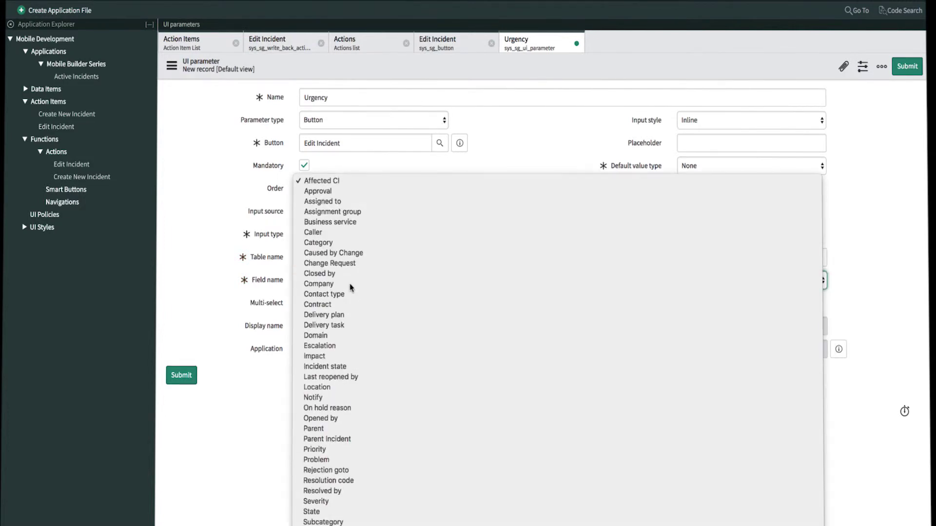
scroll(350, 288, "down", 5)
left_click(357, 282)
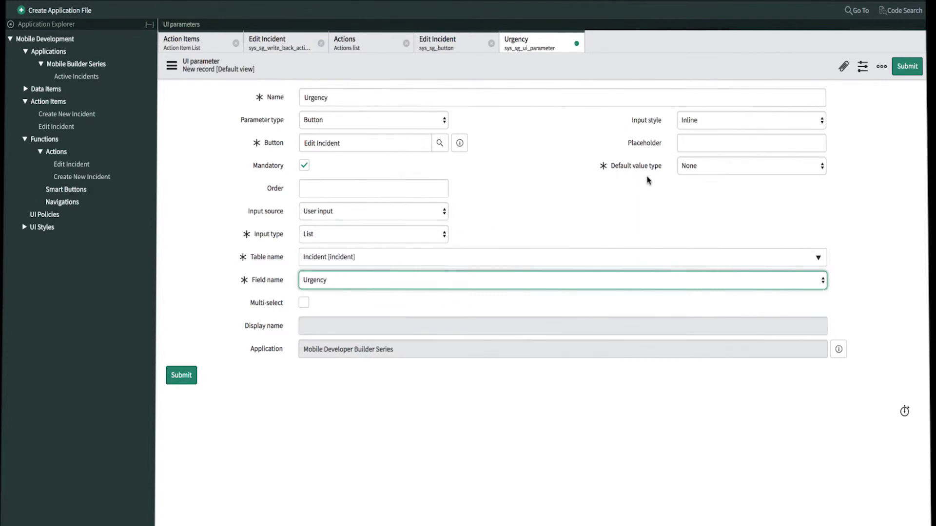
Step: Default it from the Incident table's Urgency source field and submit the parameter
left_click(702, 167)
left_click(707, 186)
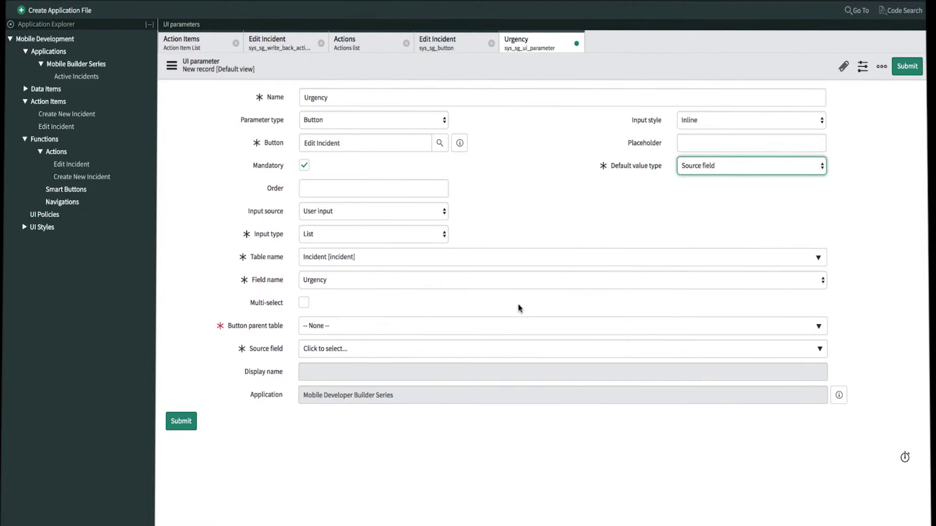
left_click(381, 330)
type("incident")
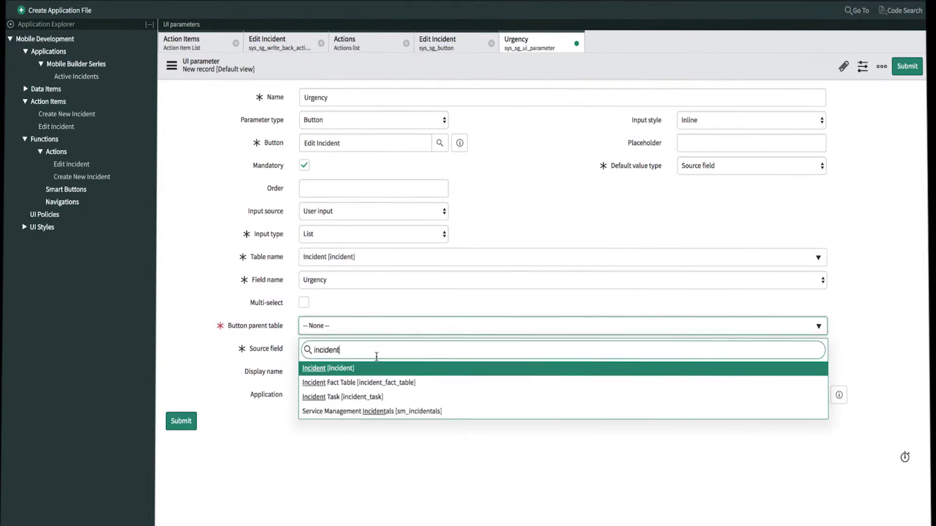
left_click(369, 371)
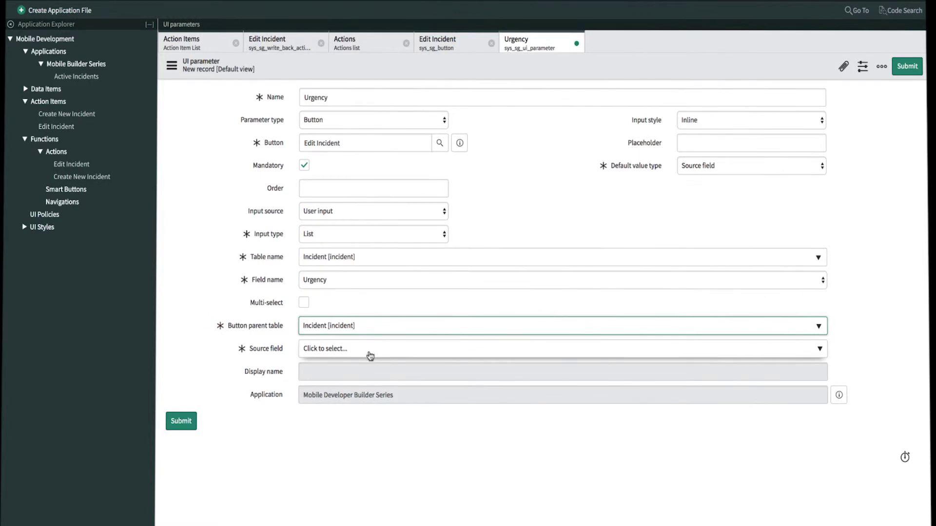
left_click(370, 355)
scroll(517, 210, "down", 15)
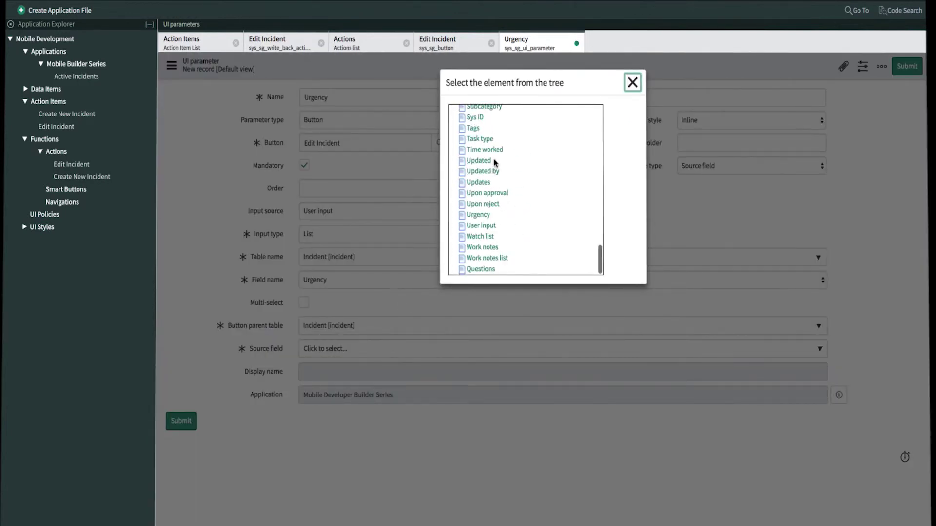
left_click(490, 216)
left_click(179, 423)
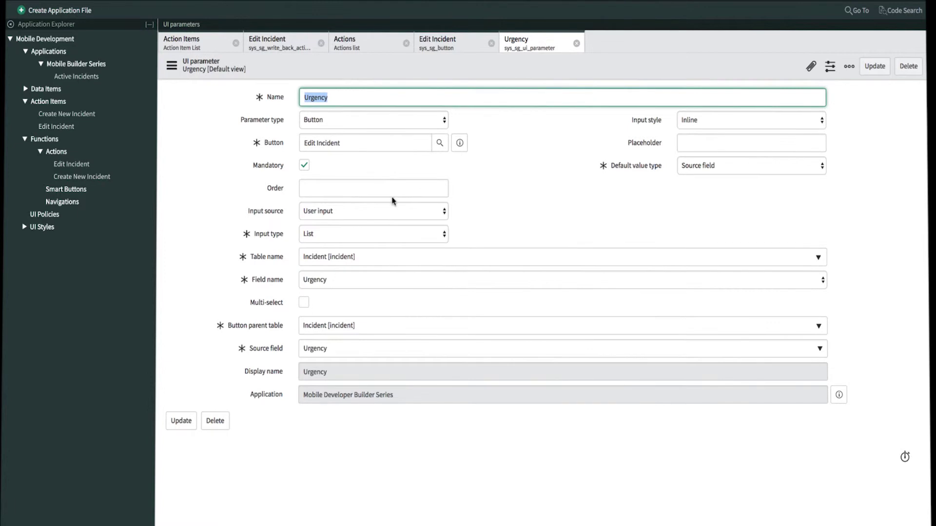
Step: Return to the Edit Incident function and refresh it to show both UI parameters
left_click(577, 43)
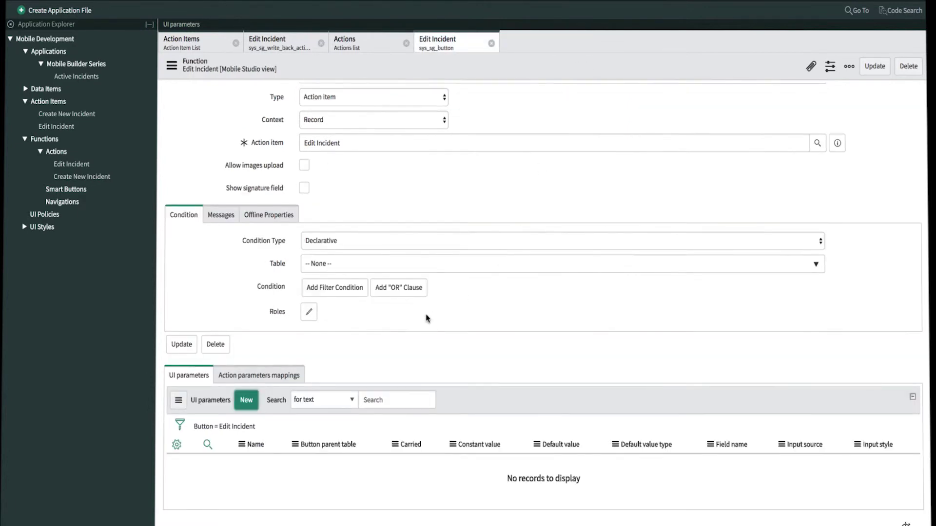
left_click(237, 428)
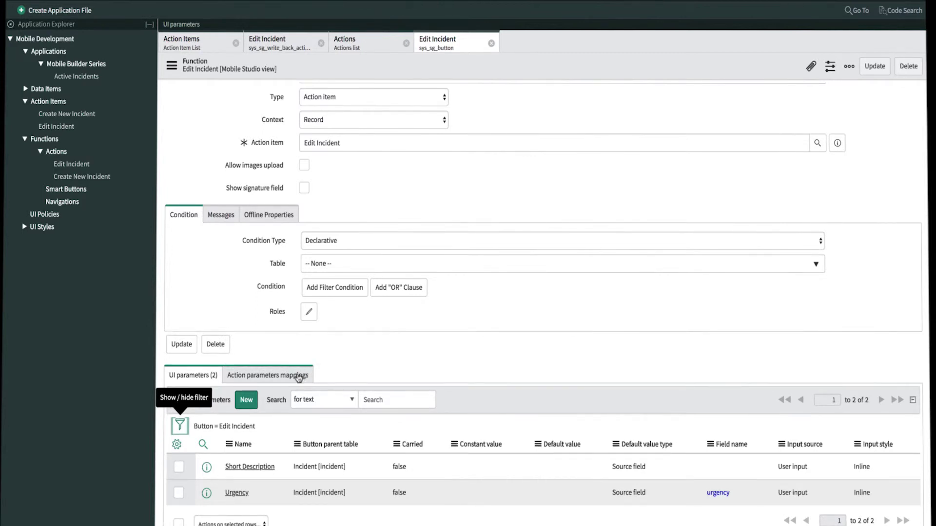
left_click(298, 376)
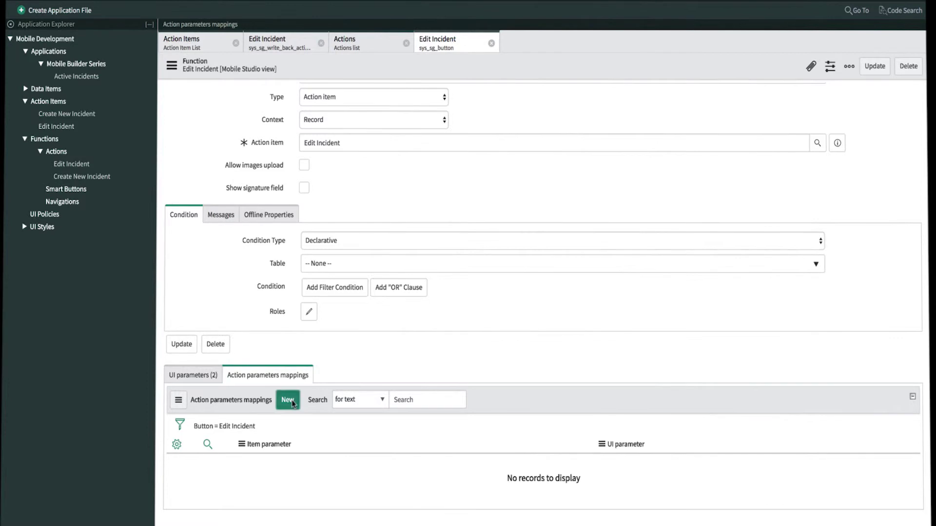
Step: Map the Short Description item parameter to the Short Description UI parameter
left_click(293, 403)
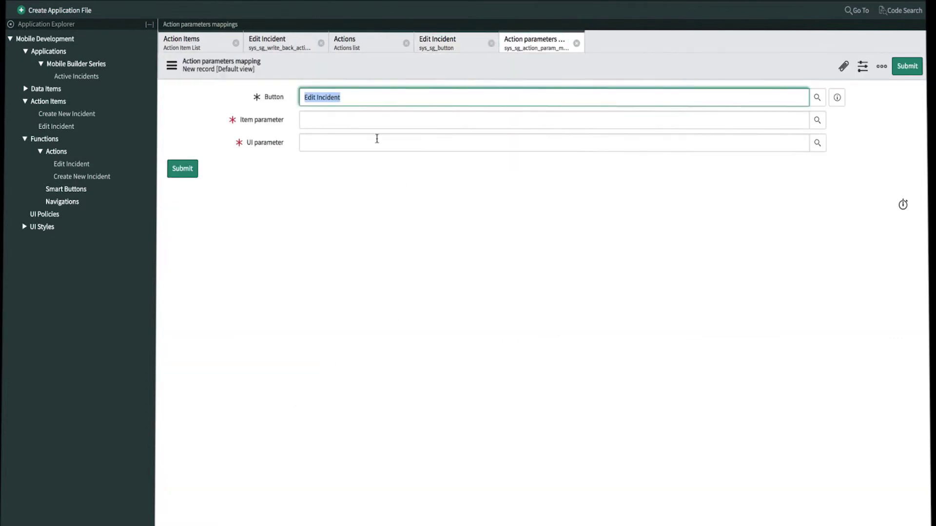
left_click(365, 123)
type("short")
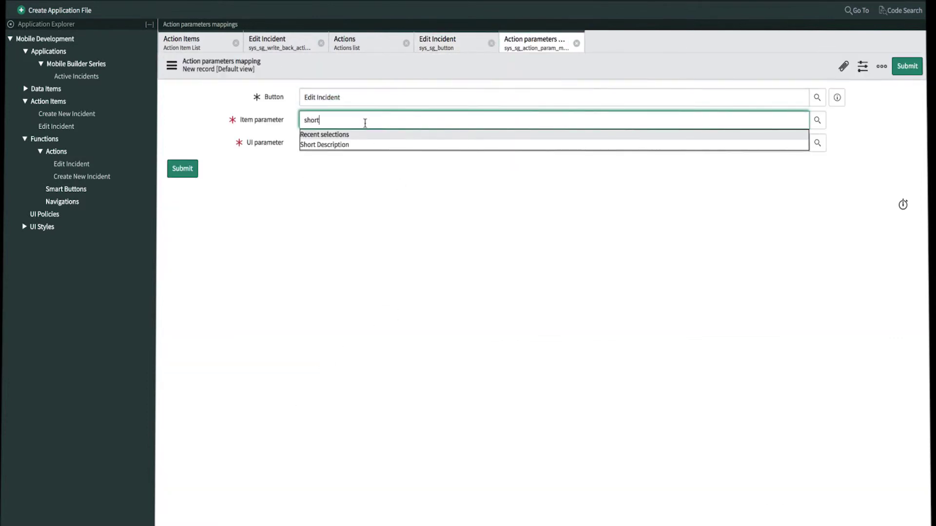
left_click(351, 144)
left_click(318, 142)
type("short")
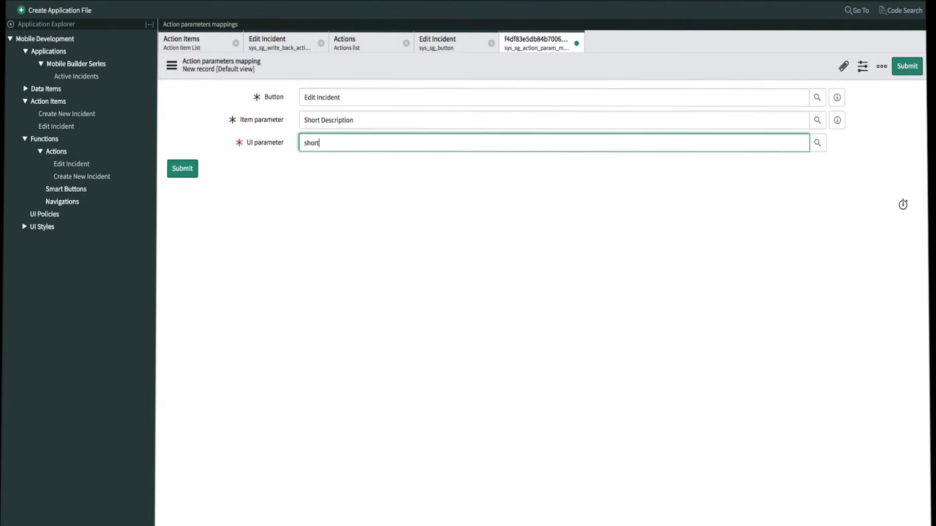
left_click(328, 157)
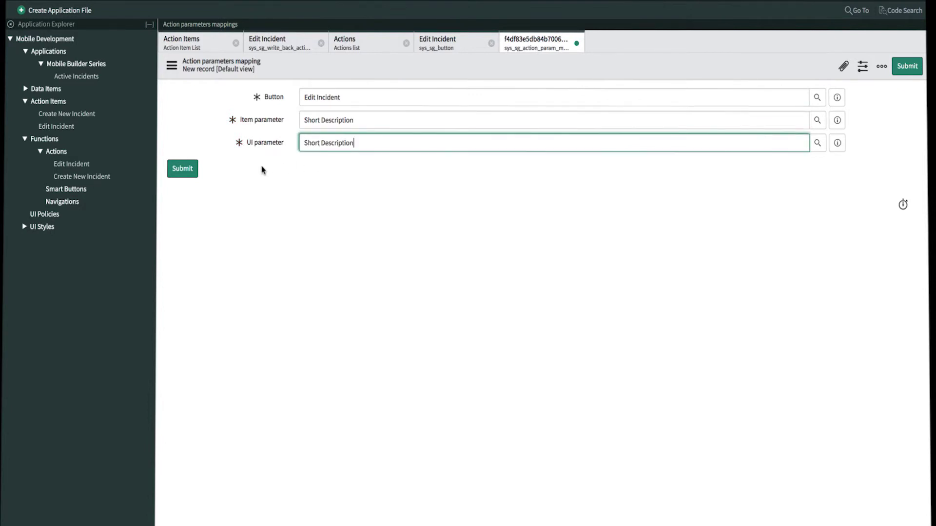
left_click(197, 173)
left_click(577, 43)
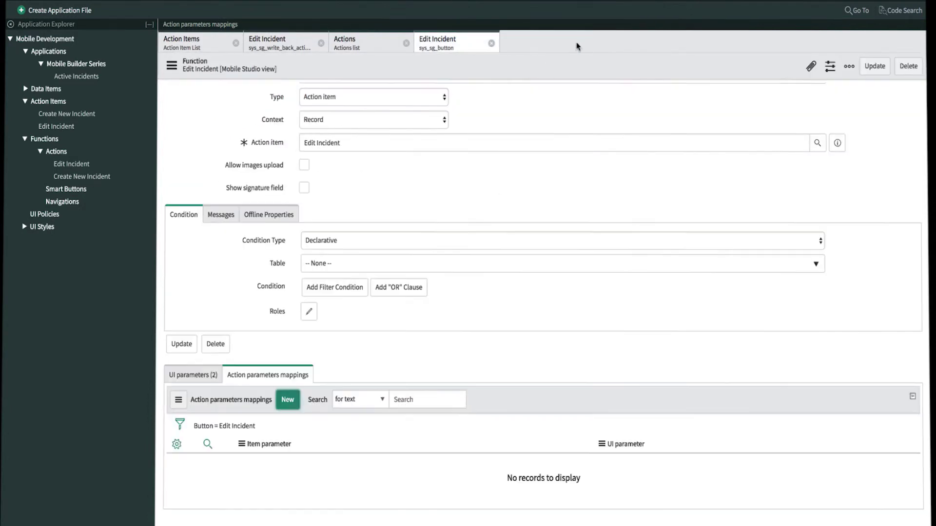
Step: Map the Urgency item parameter to the Urgency UI parameter and refresh the mappings list
left_click(287, 401)
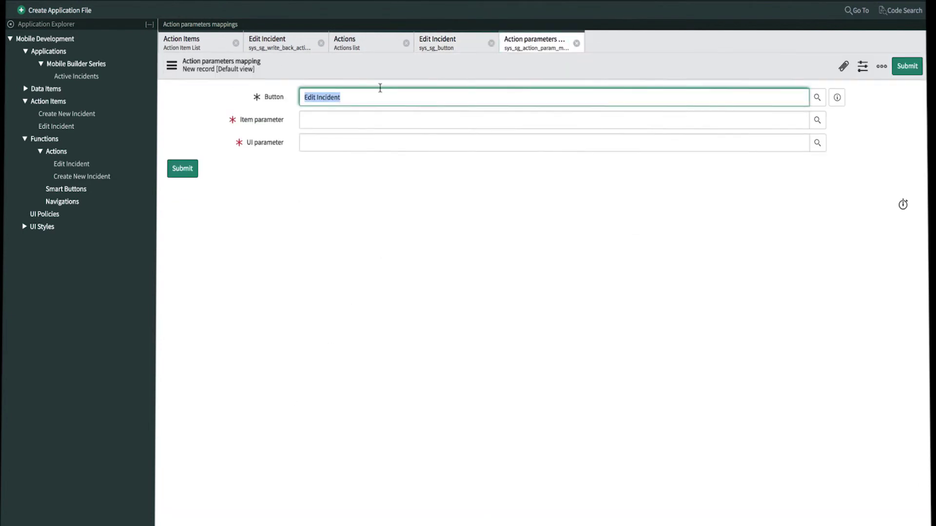
left_click(335, 122)
type("urgency")
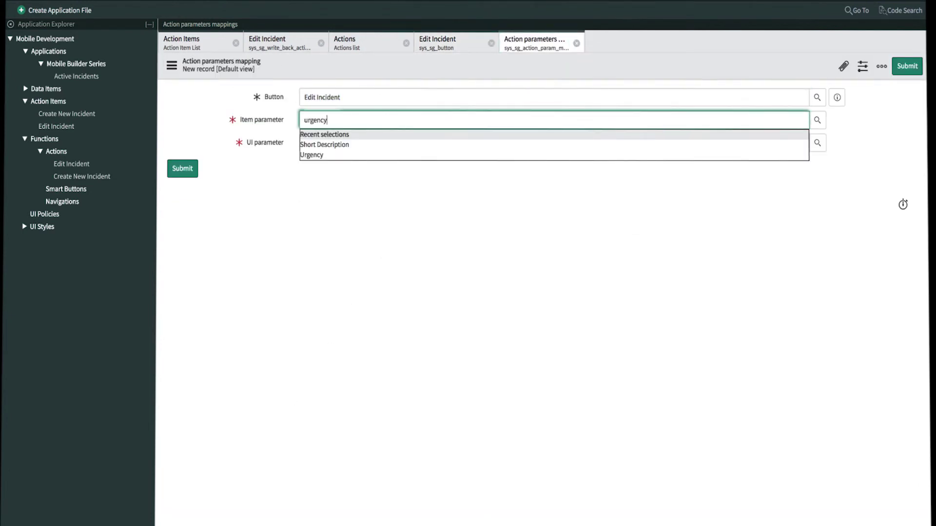
left_click(333, 145)
left_click(334, 145)
type("urge")
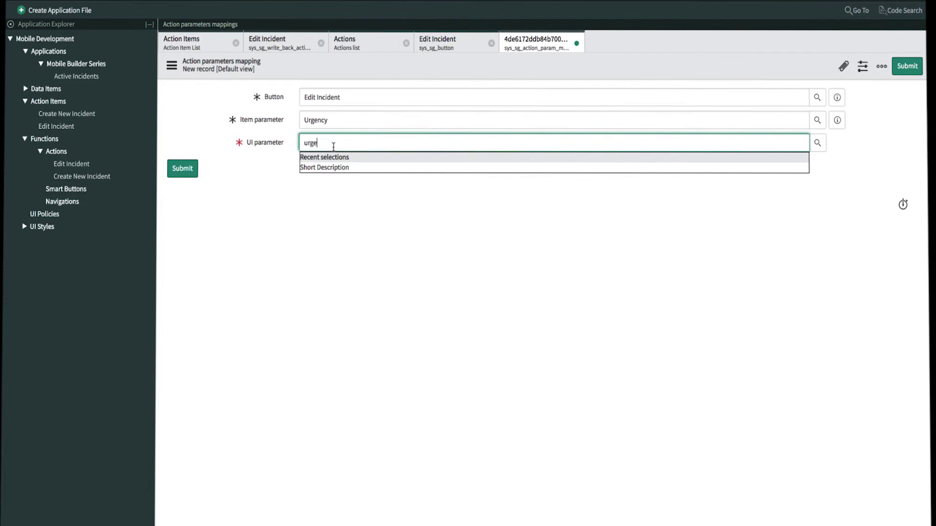
type("n")
left_click(325, 160)
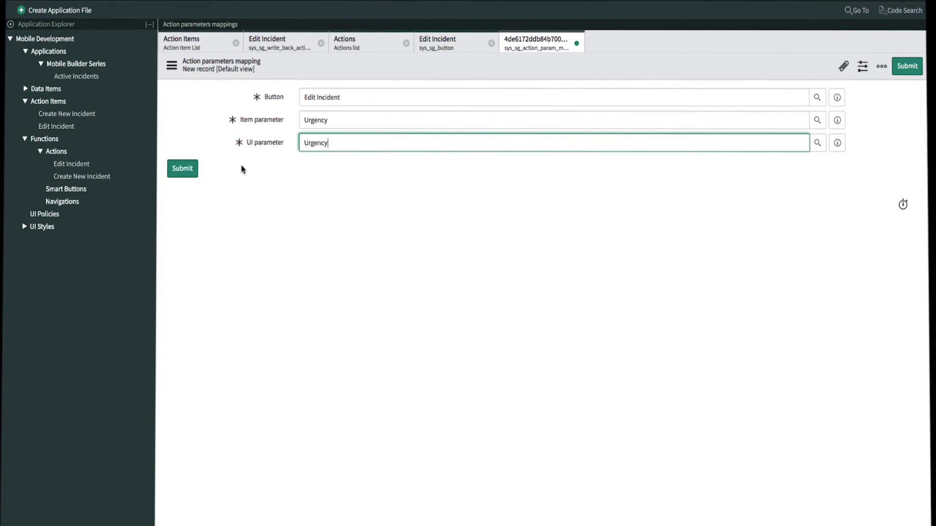
left_click(188, 170)
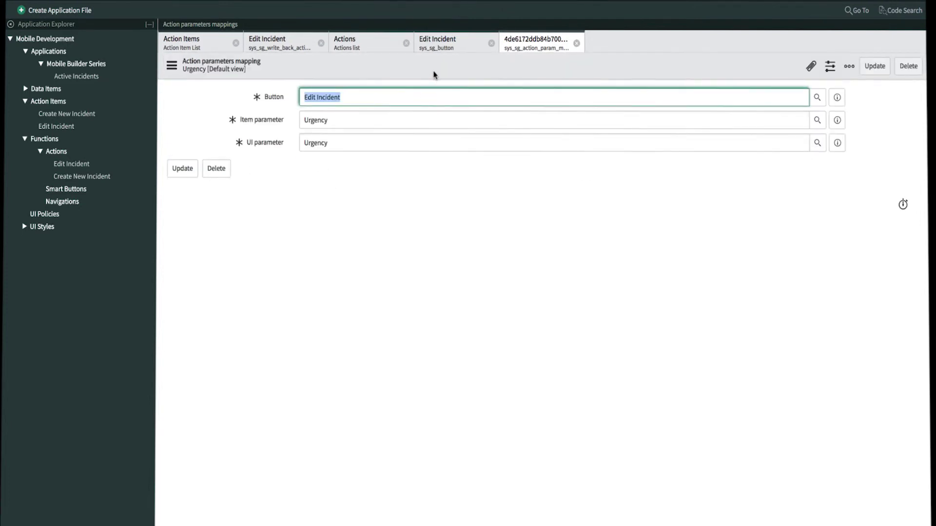
left_click(576, 44)
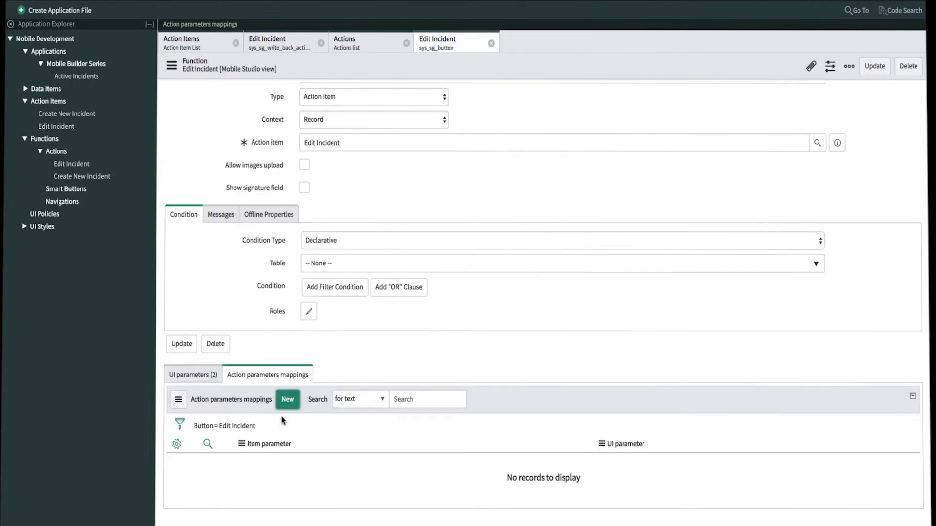
left_click(237, 426)
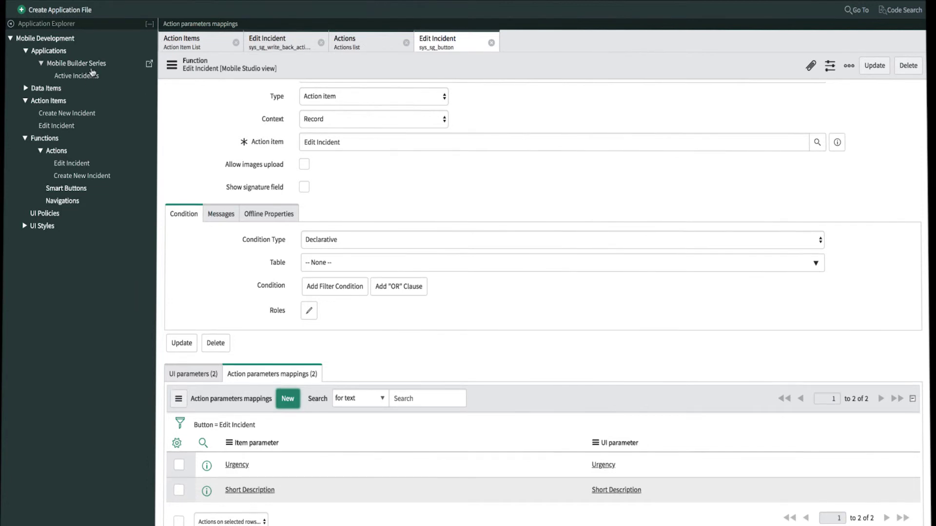
Step: Add a left-swipe 'Edit Incident' function running the Edit Incident action on the Active Incidents list screen
left_click(88, 76)
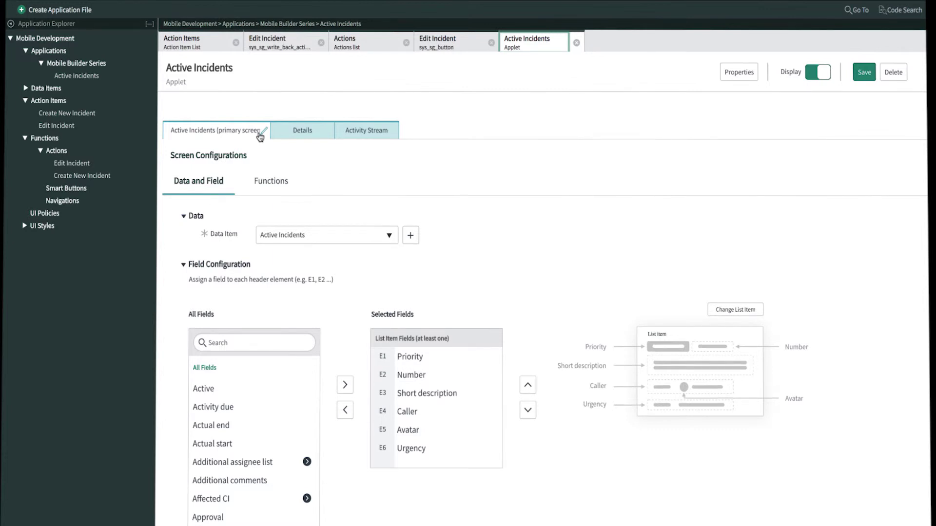
left_click(281, 191)
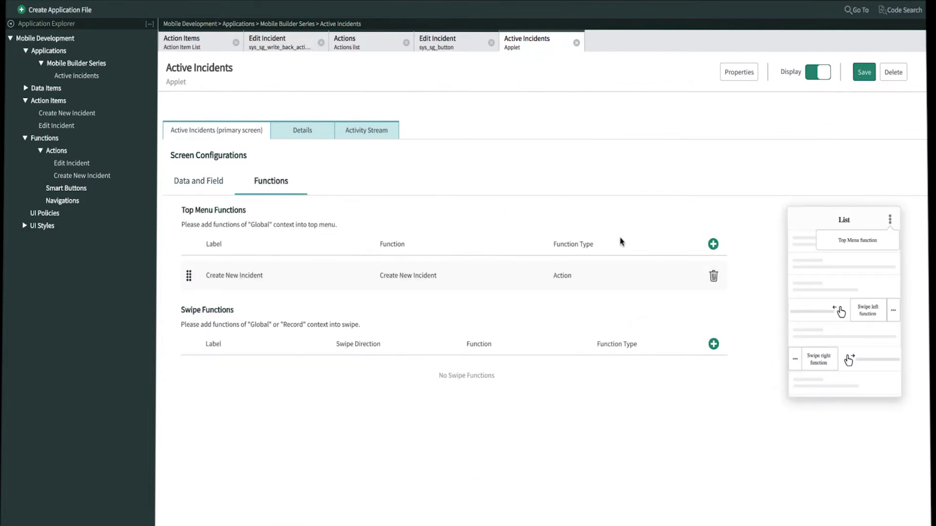
left_click(713, 344)
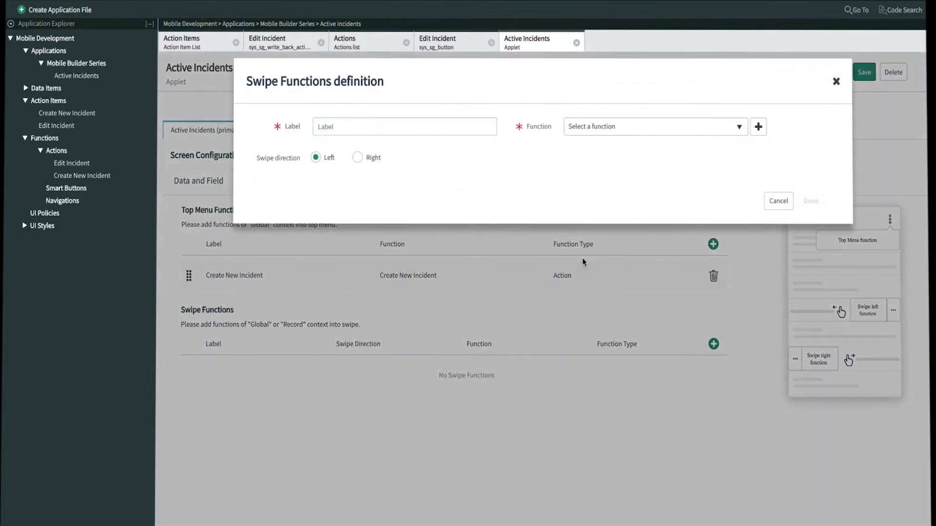
left_click(425, 128)
type("Edit Incident")
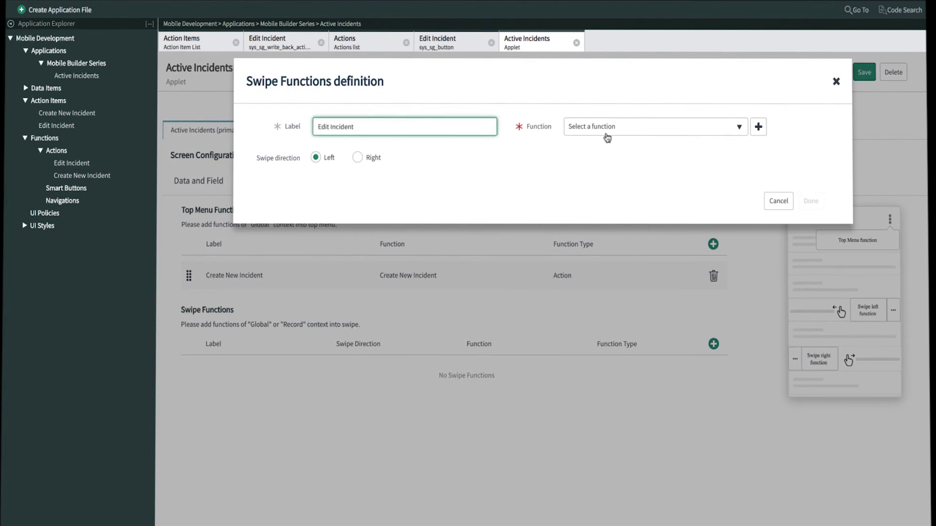
left_click(631, 128)
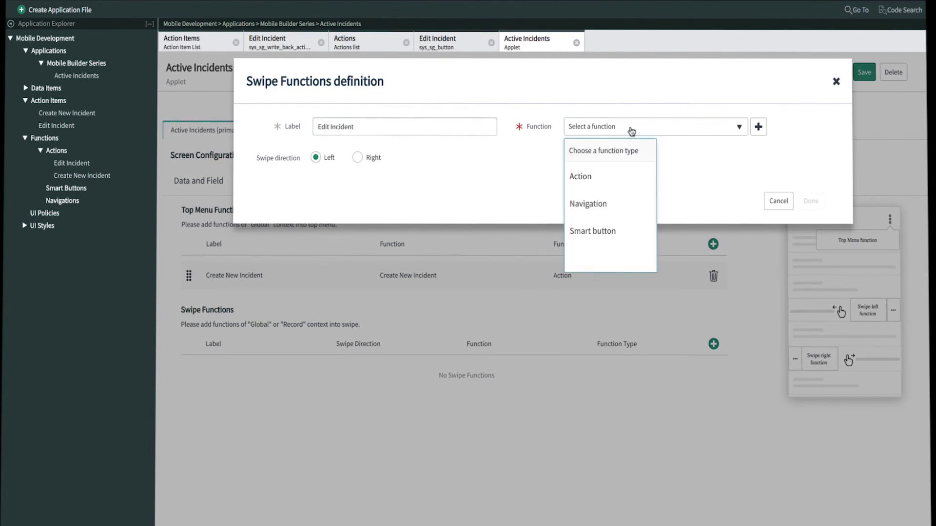
left_click(673, 203)
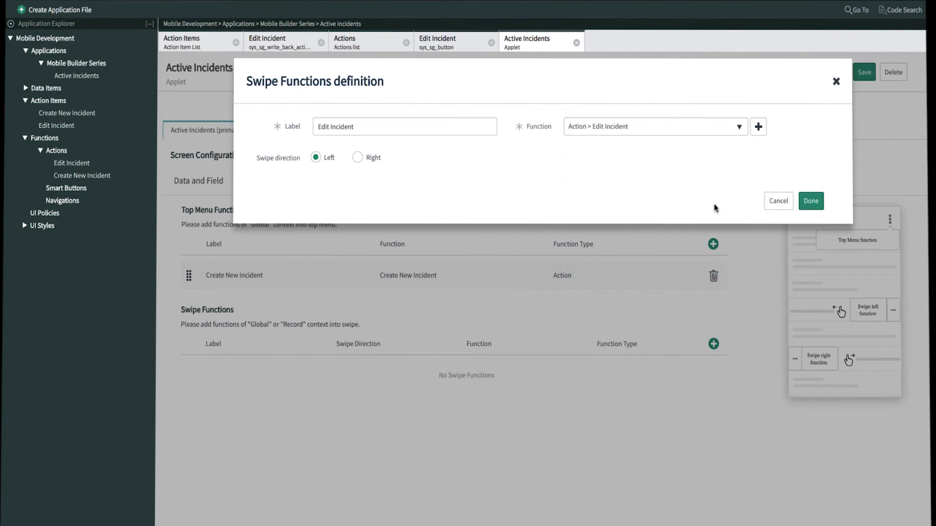
left_click(812, 201)
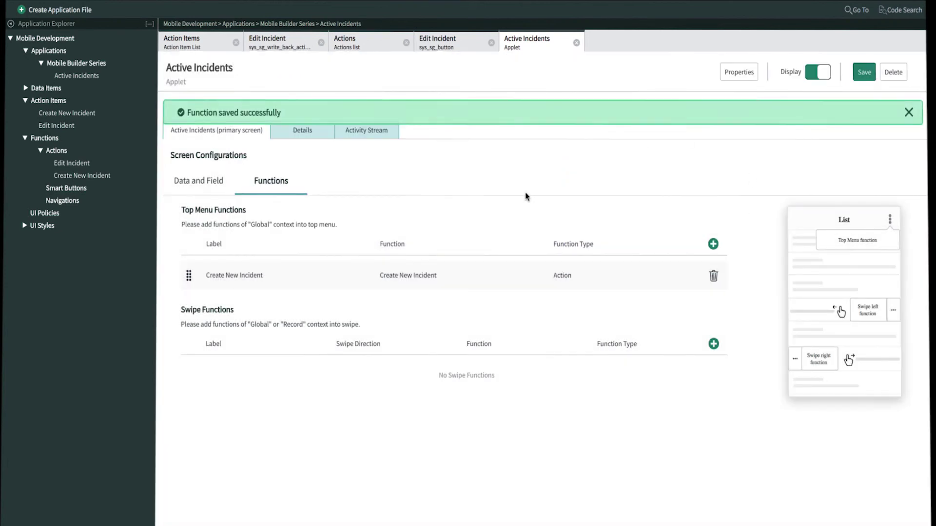
left_click(302, 132)
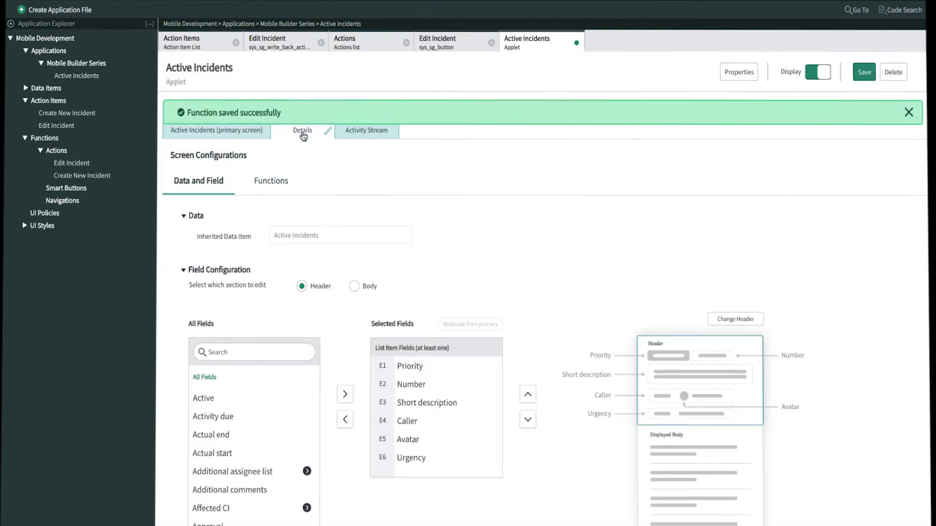
Step: Add an 'Edit Incident' top menu Action function on the Details screen, running the Edit Incident action
left_click(272, 183)
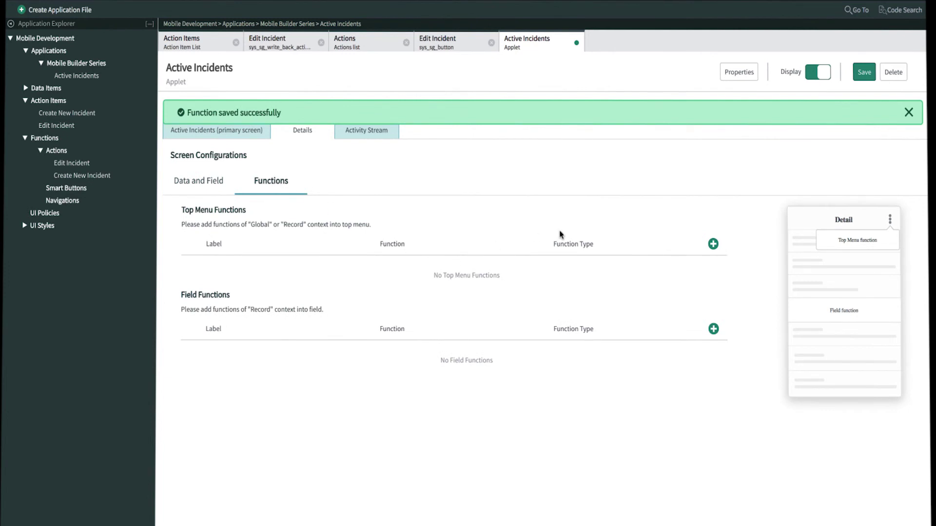
left_click(713, 244)
left_click(487, 125)
type("Edit Incident")
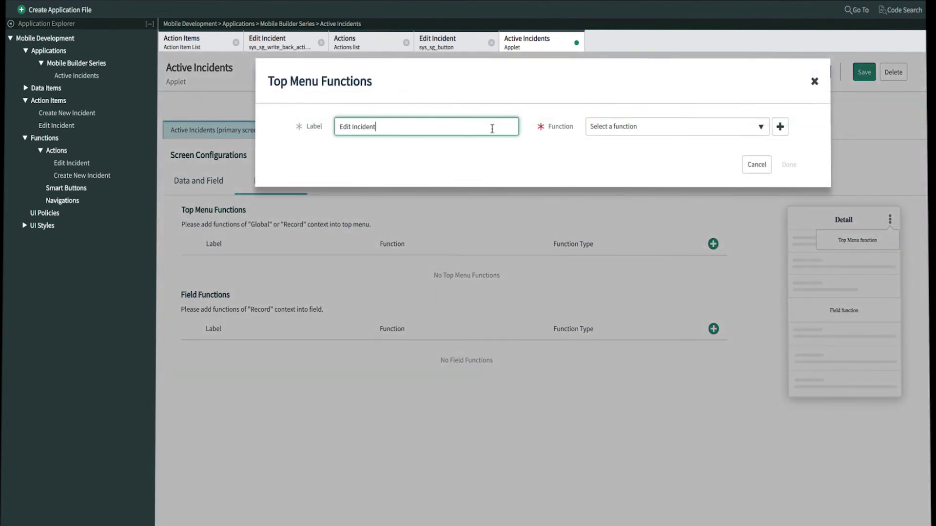
left_click(649, 131)
left_click(633, 176)
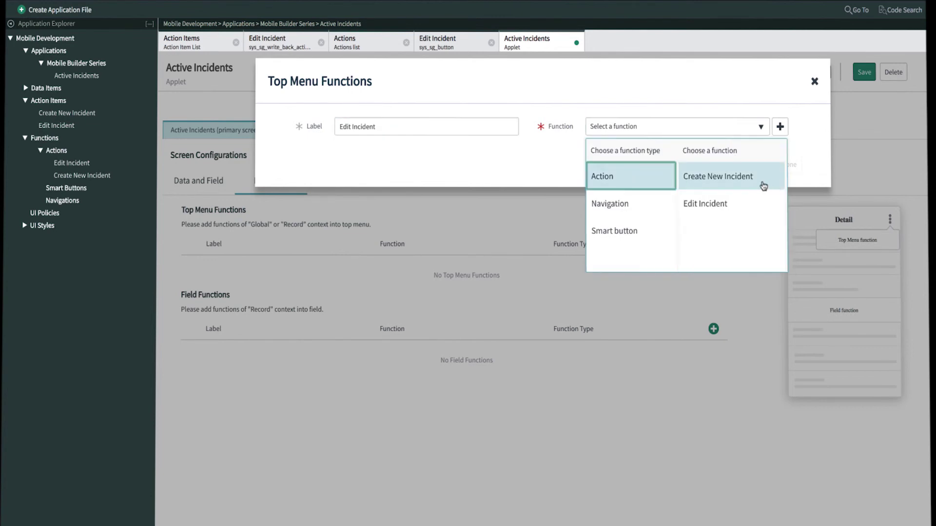
left_click(764, 186)
left_click(736, 133)
left_click(717, 207)
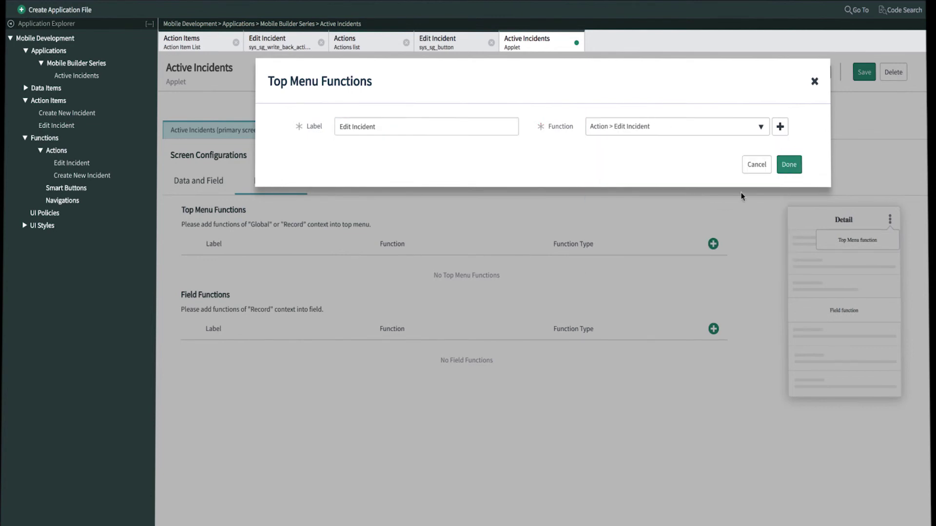
left_click(789, 167)
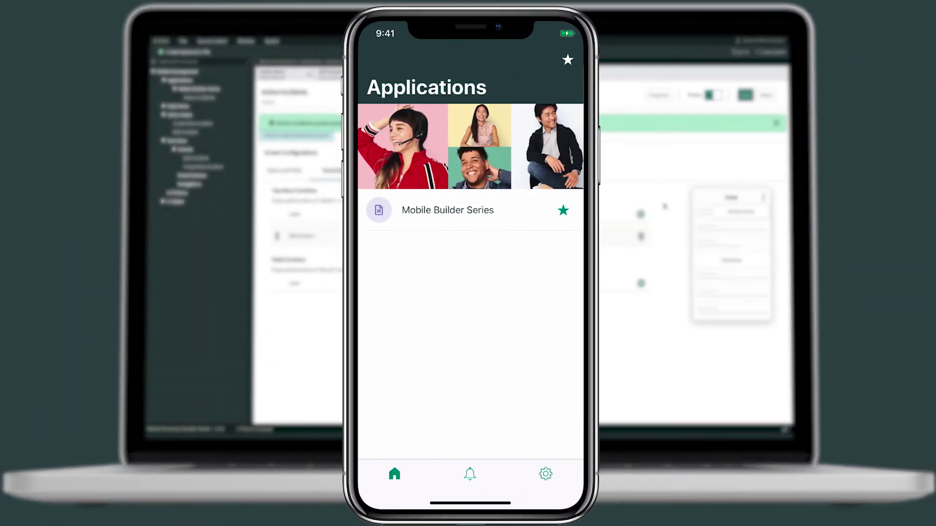
Step: Refresh the applications, open Mobile Builder Series > Active Incidents, and scroll down toward INC0010002
left_click_drag(468, 229, 468, 293)
left_click(381, 212)
left_click(416, 146)
left_click_drag(468, 209, 468, 127)
left_click_drag(468, 382, 468, 273)
left_click_drag(453, 429, 451, 226)
left_click_drag(468, 390, 468, 192)
left_click_drag(473, 389, 470, 146)
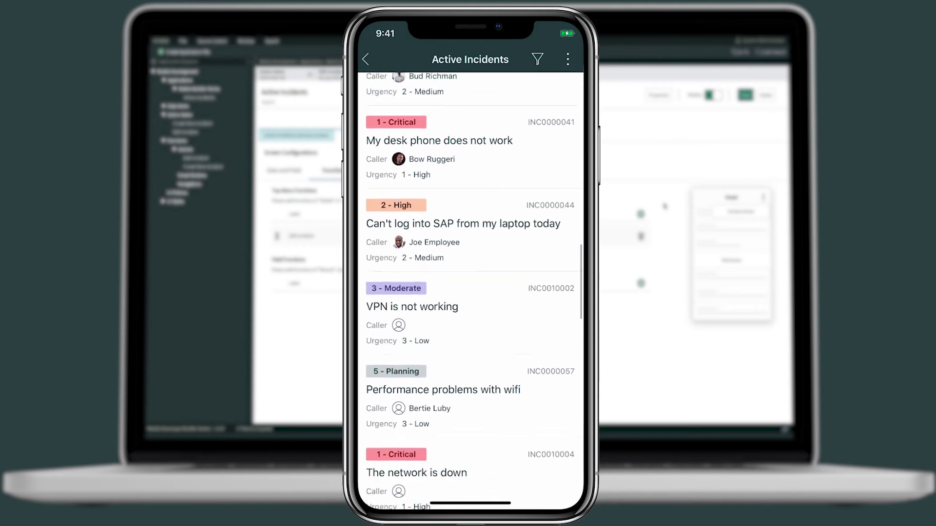
left_click_drag(473, 237, 473, 182)
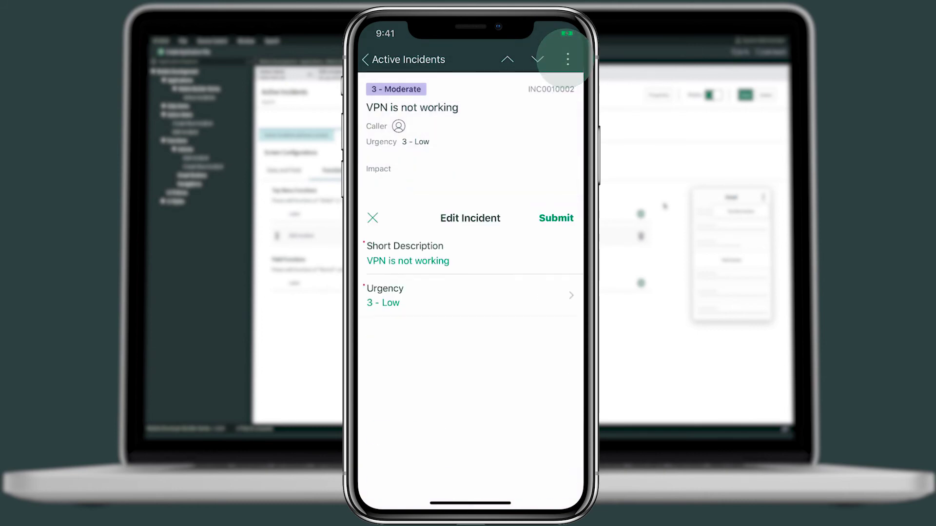
Step: Change the short description to 'The network is down', set Urgency to 1 - High, and submit
key("BackSpace")
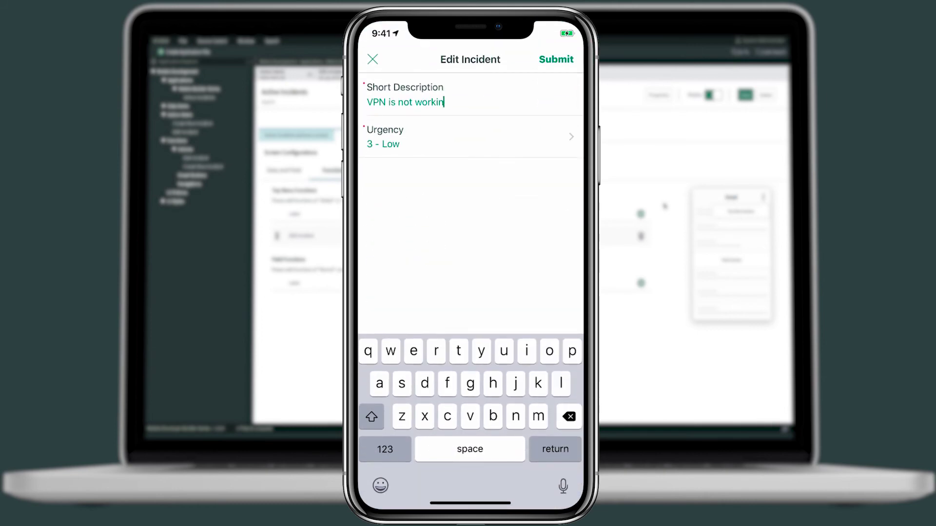
key("BackSpace")
key("BackSpace")
key("BackSpace")
key("BackSpace")
key("BackSpace")
key("BackSpace")
key("BackSpace")
key("BackSpace")
key("BackSpace")
key("BackSpace")
key("BackSpace")
key("BackSpace")
key("BackSpace")
key("BackSpace")
key("BackSpace")
key("BackSpace")
type("The network")
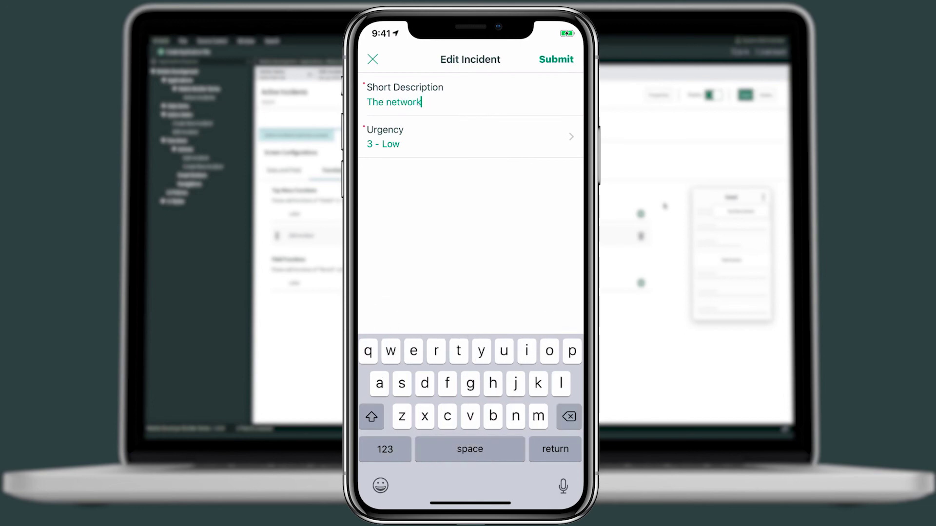
type(" is down")
left_click(385, 136)
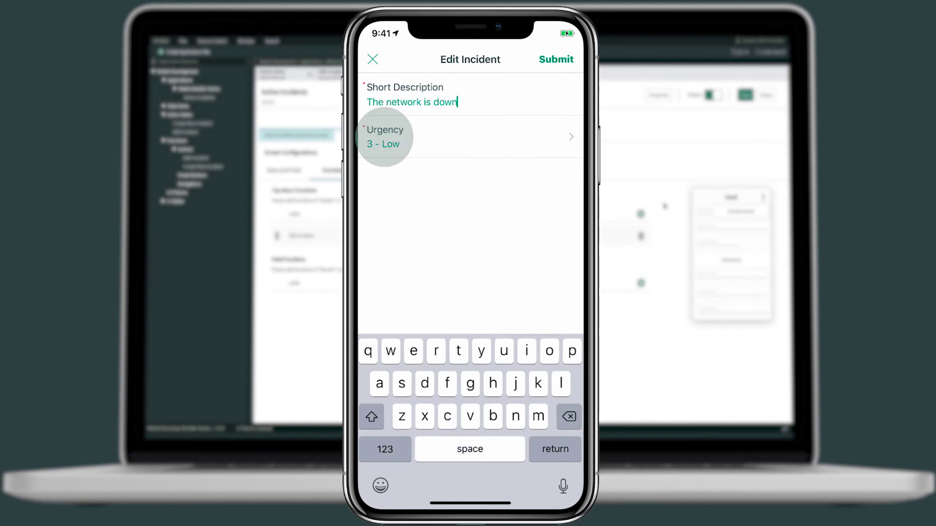
left_click(556, 59)
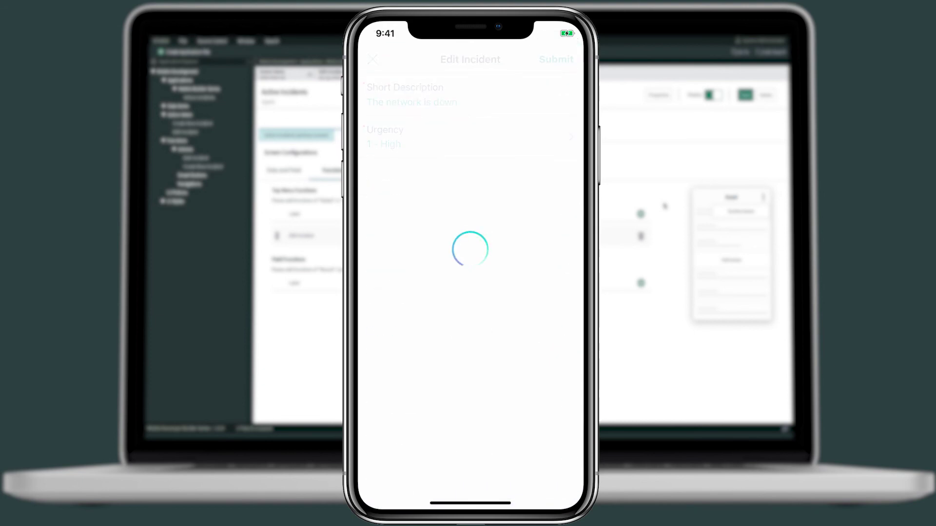